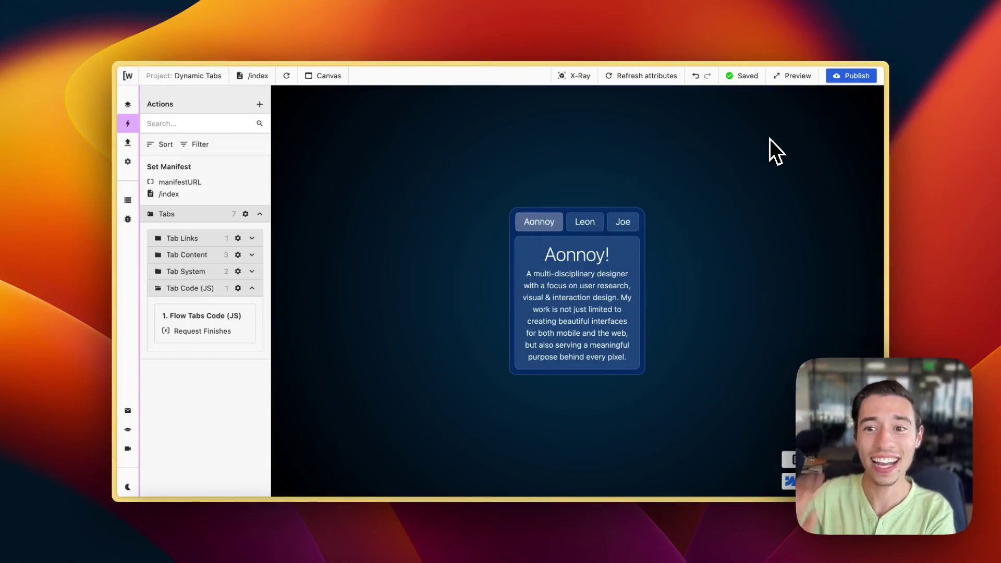
Cycle through the Aonnoy, Leon and Joe tabs in the Wized preview, then go to Webflow Designer.
left_click(595, 232)
left_click(624, 244)
left_click(543, 239)
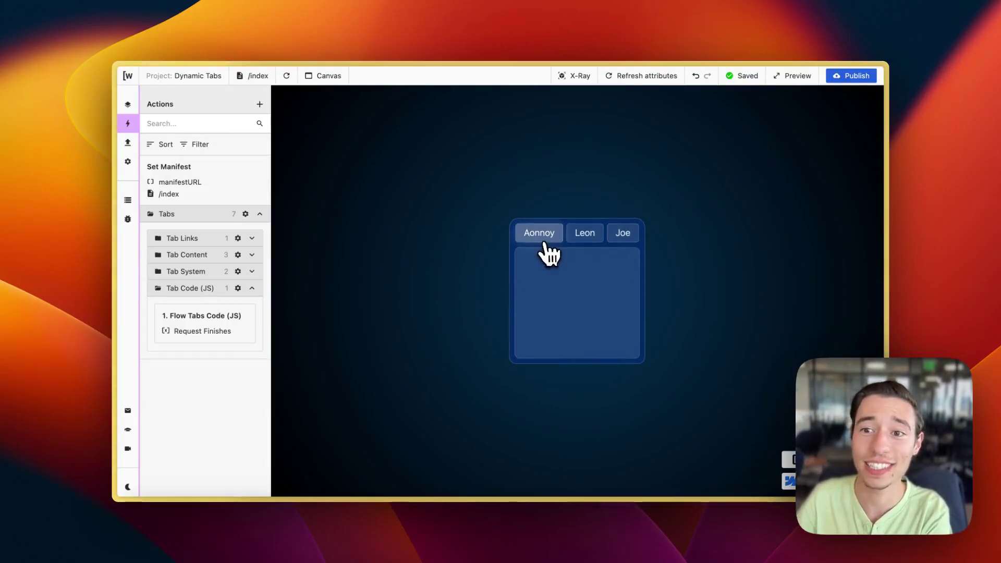
left_click(585, 231)
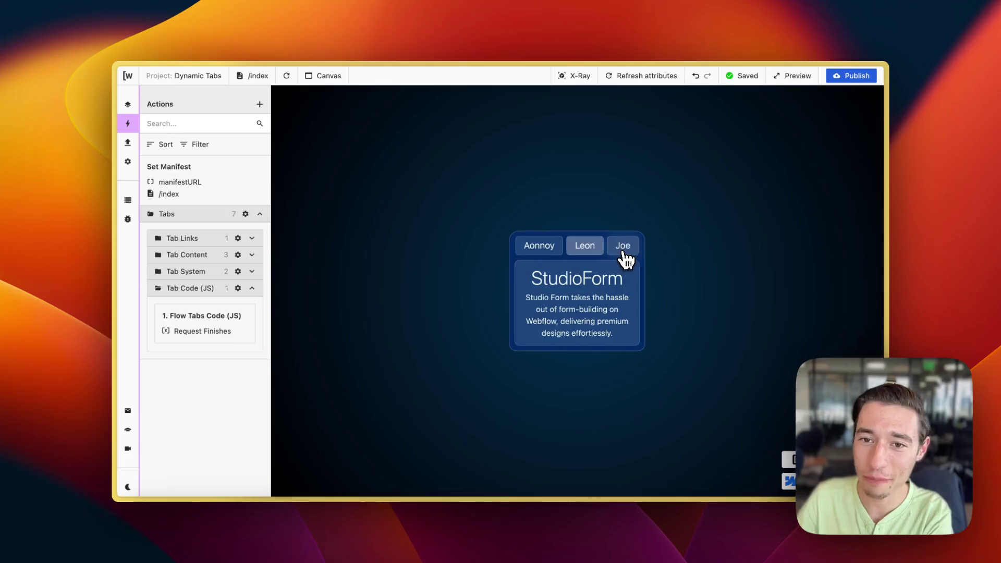
left_click(622, 249)
left_click(586, 246)
left_click(541, 252)
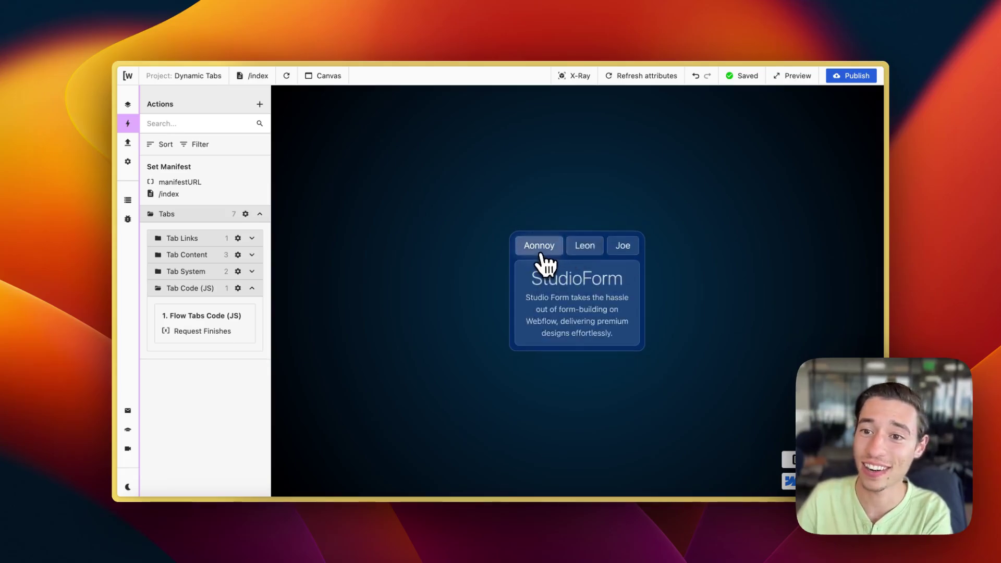
mouse_move(128, 150)
left_click(143, 126)
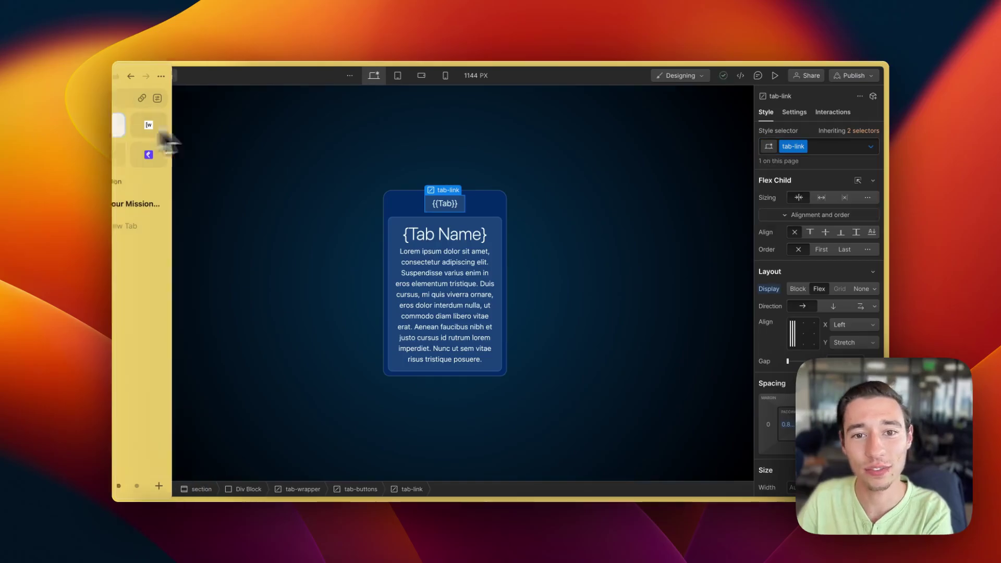
Select the tab-wrapper card and inspect its class = tab-wrapper attribute in Settings.
left_click(514, 220)
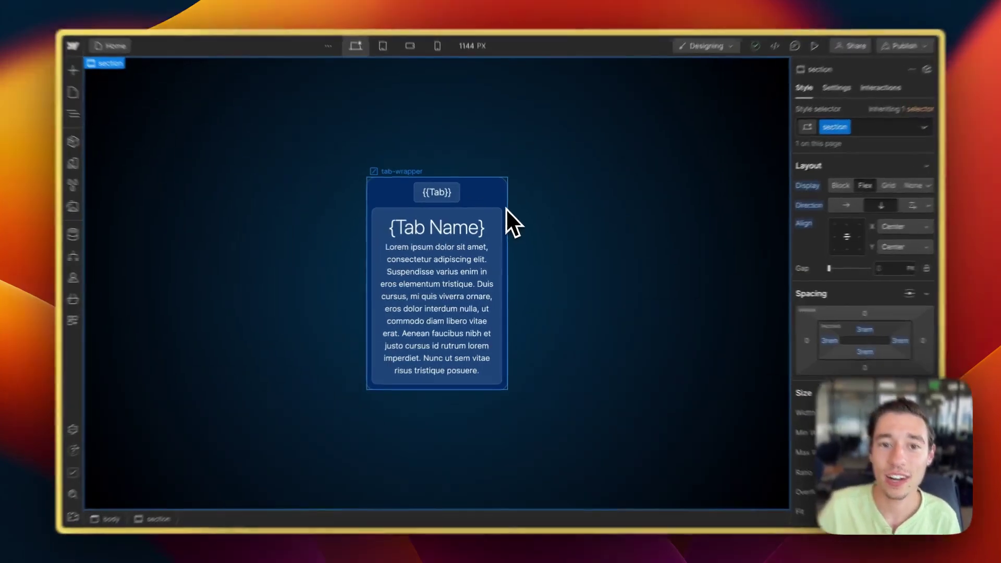
left_click(505, 218)
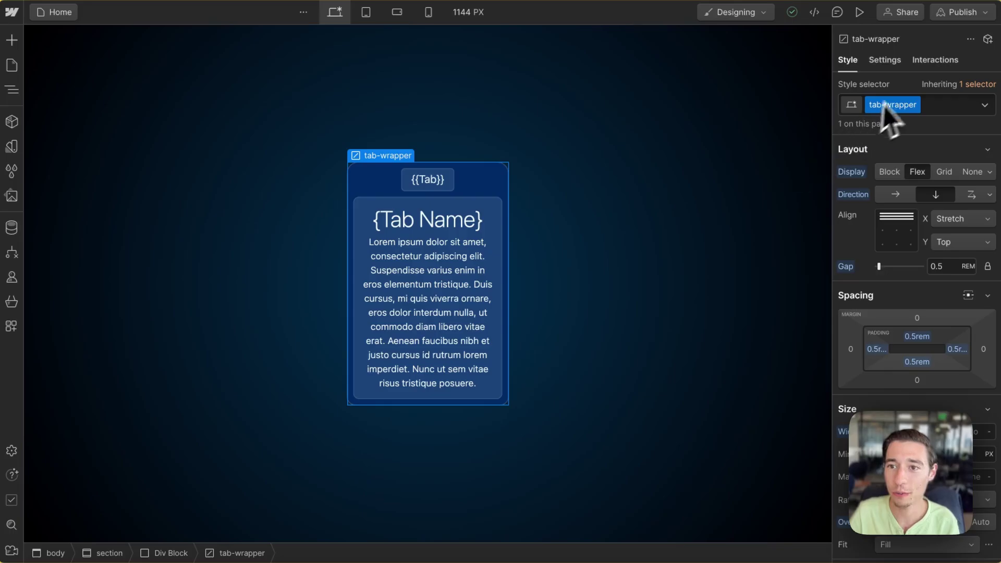
left_click(884, 59)
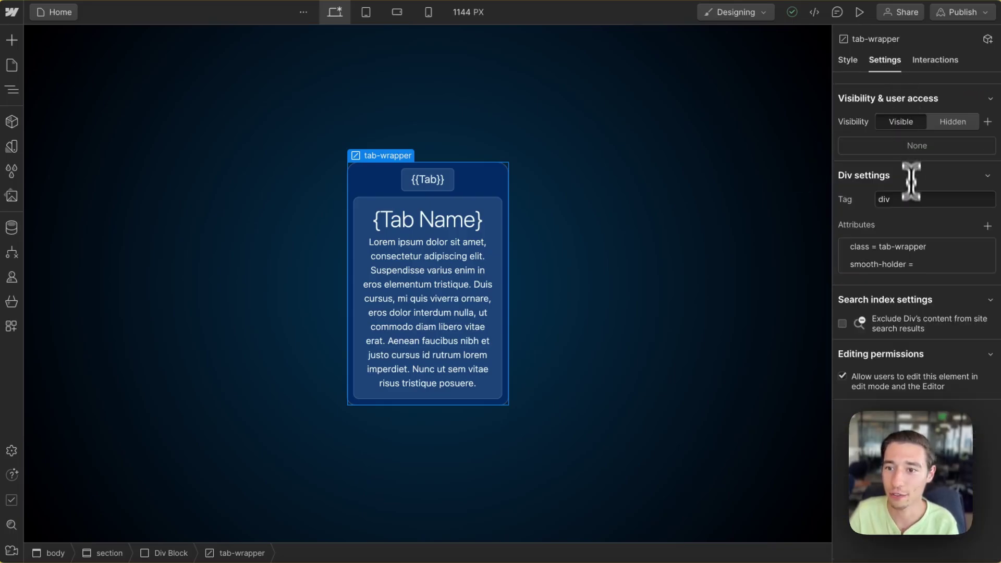
left_click(888, 247)
double_click(886, 274)
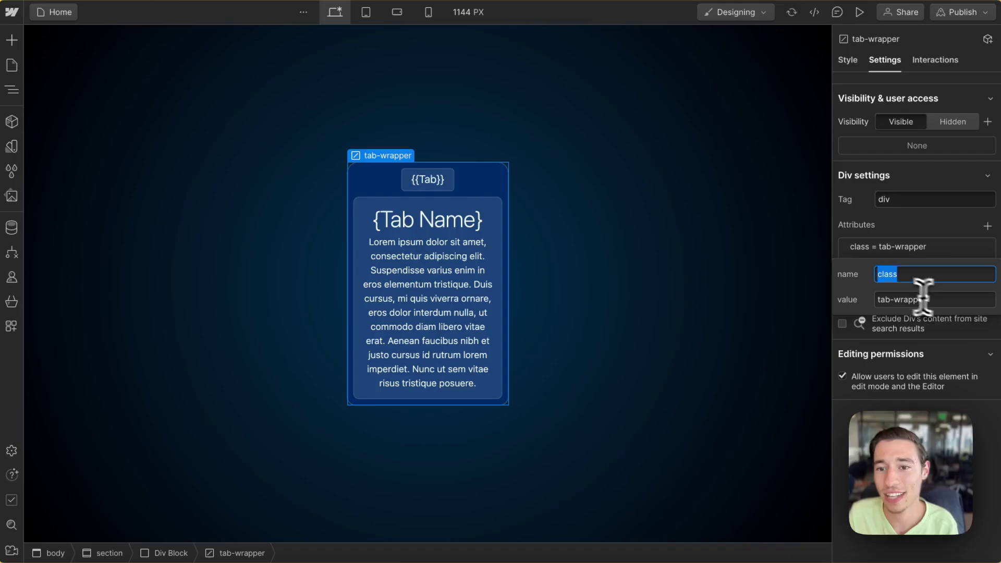
left_click_drag(925, 299, 909, 300)
left_click(906, 259)
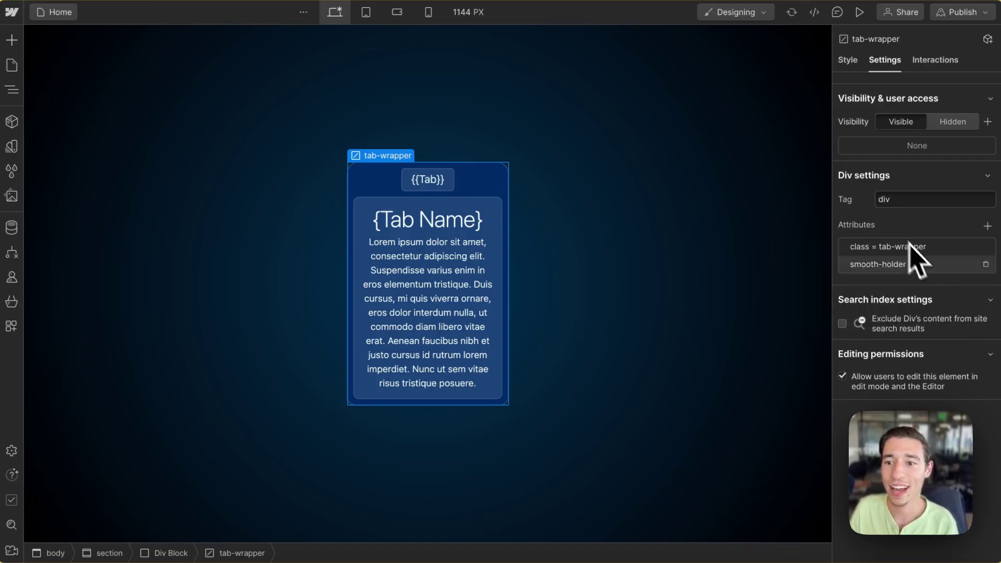
Inspect tab-wrapper's valueless smooth-holder attribute.
left_click(927, 272)
left_click_drag(947, 288, 880, 311)
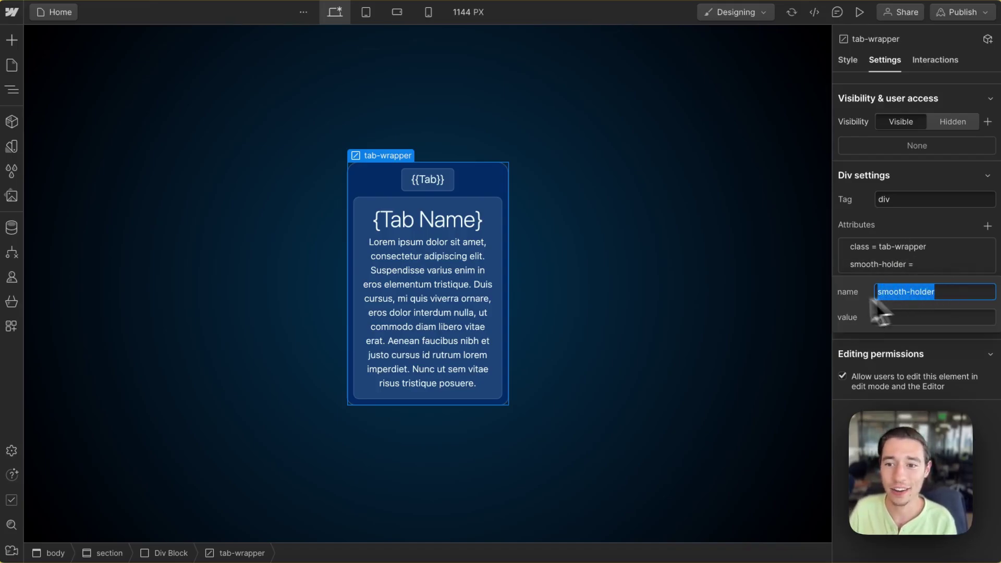
left_click(888, 227)
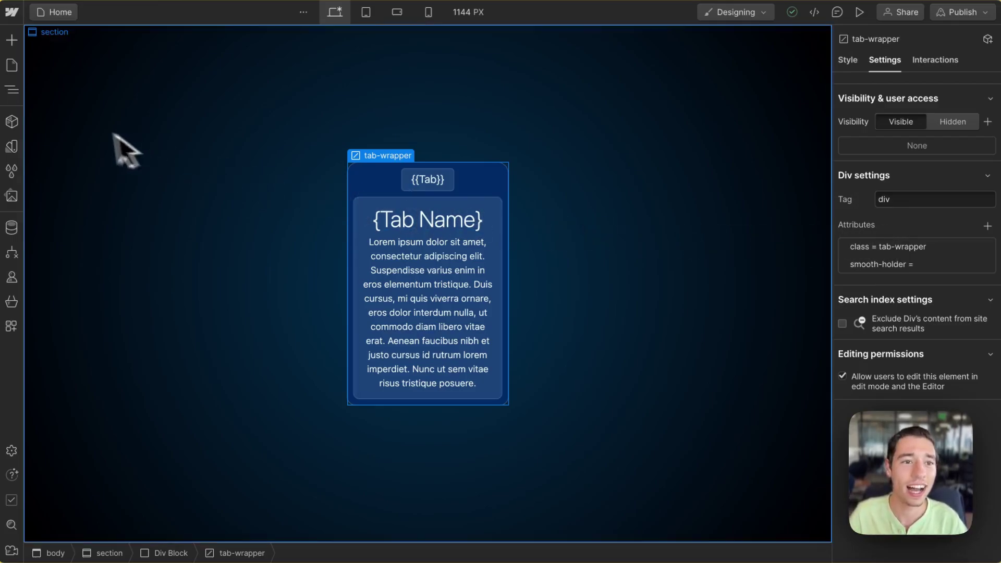
In the Navigator, check tab-buttons' class attribute, then select the tab-link button.
left_click(14, 91)
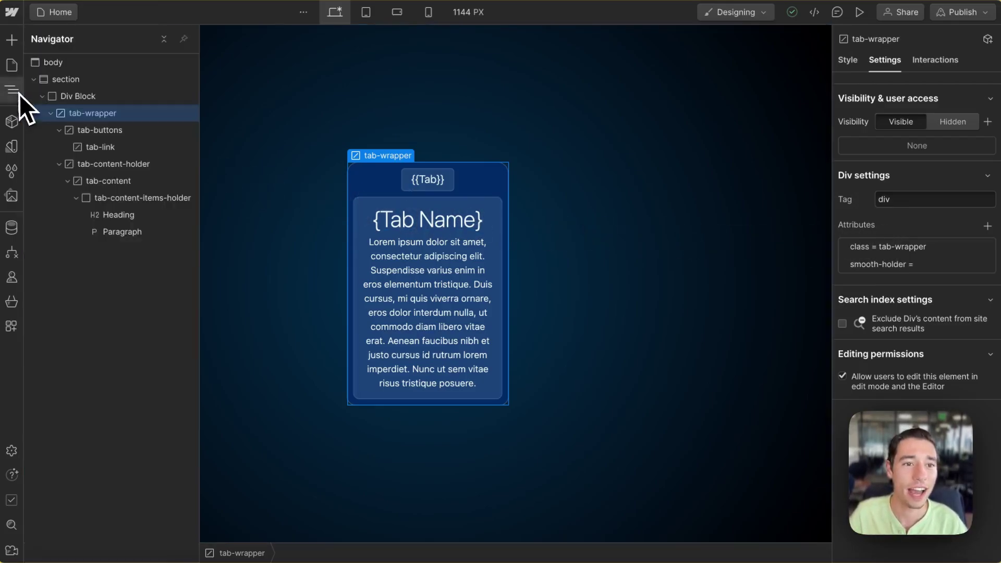
left_click(104, 133)
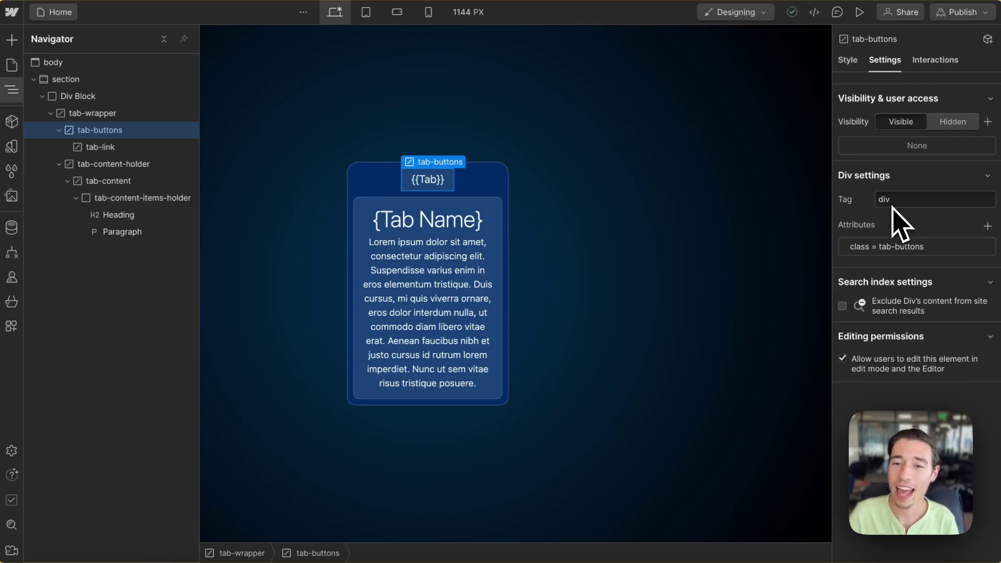
left_click(892, 246)
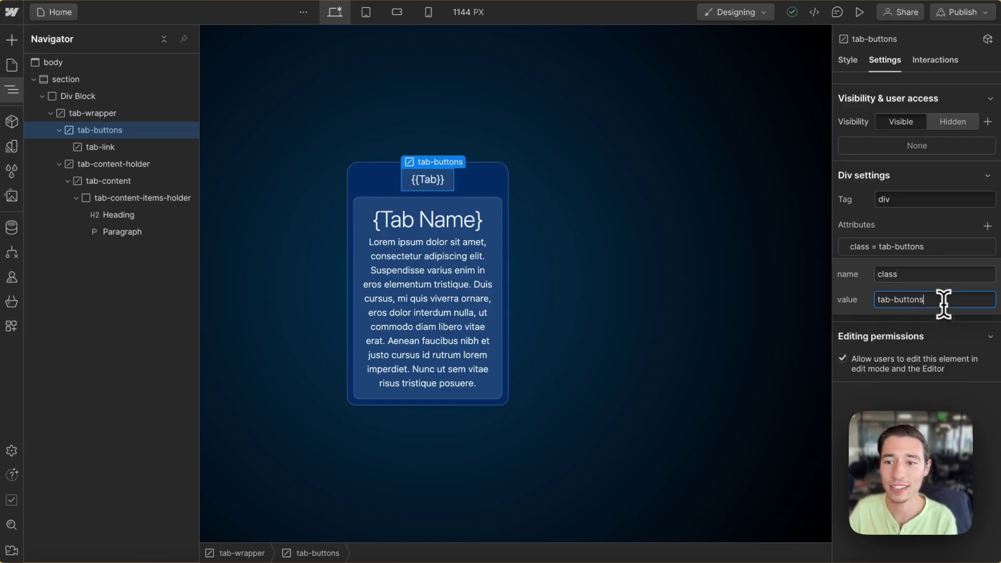
left_click_drag(942, 299, 849, 303)
left_click(904, 245)
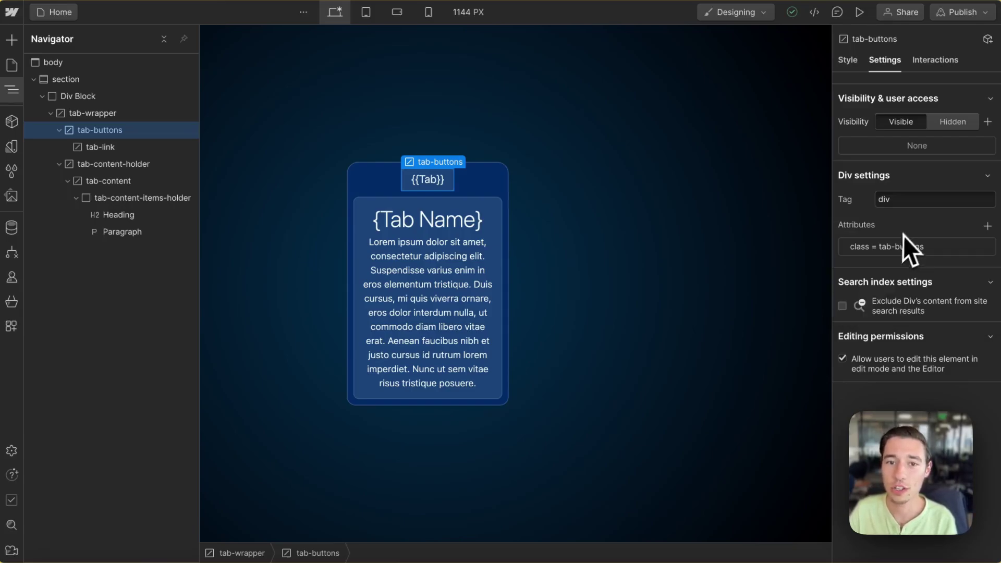
left_click(115, 147)
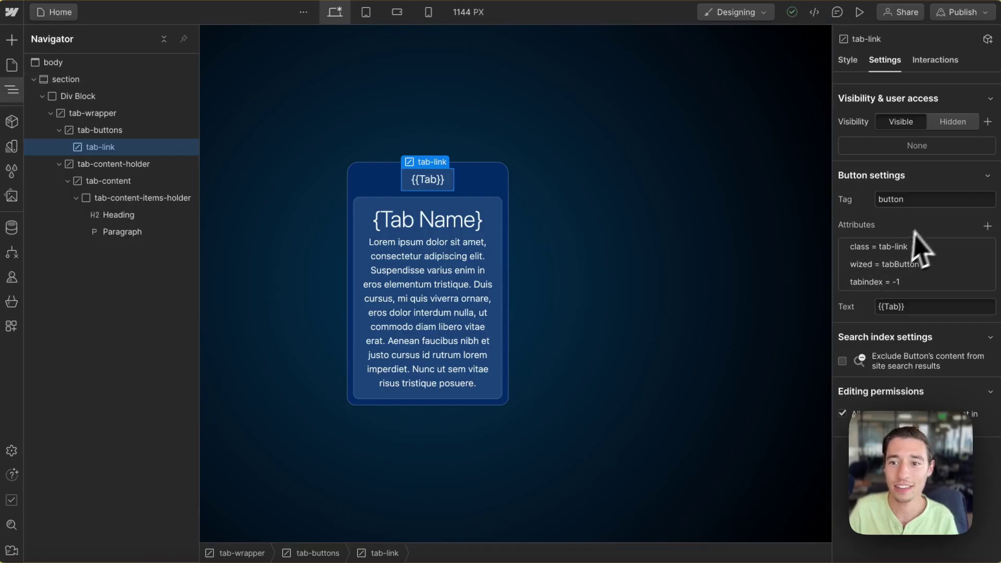
Inspect tab-link's class = tab-link and wized = tabButton attributes.
double_click(906, 199)
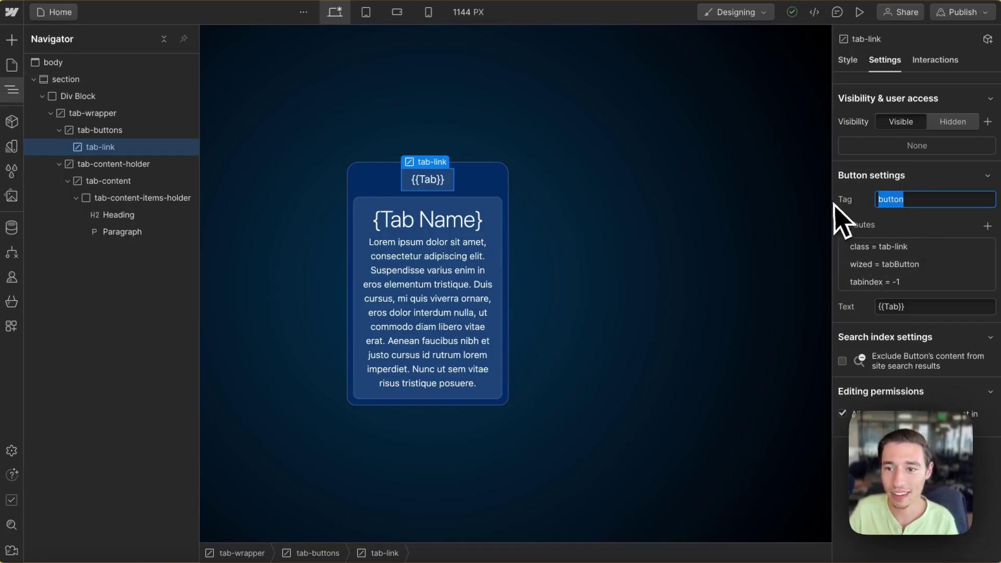
left_click(903, 263)
key("Tab")
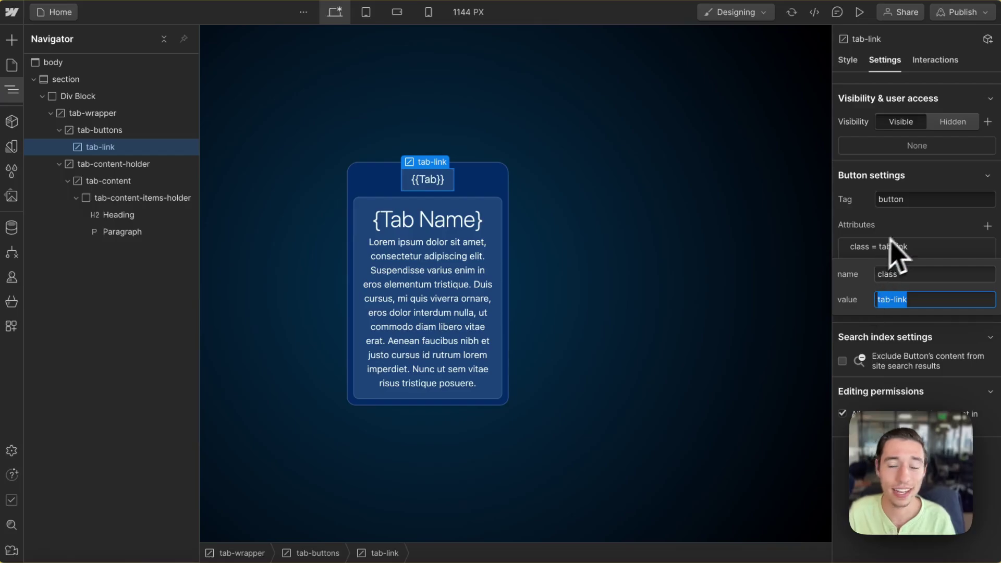
left_click(909, 244)
left_click(907, 264)
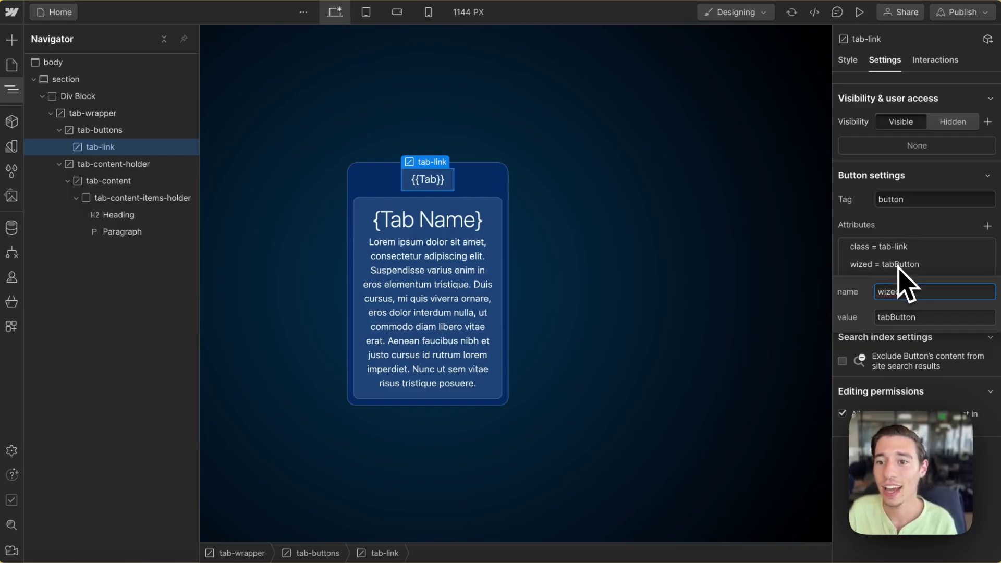
left_click_drag(913, 294, 845, 311)
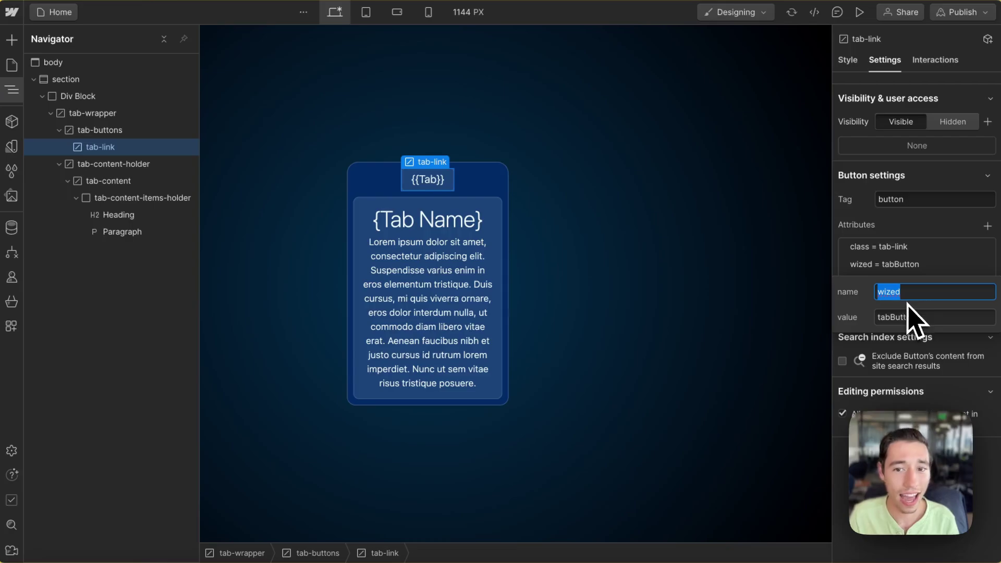
left_click_drag(921, 315, 859, 317)
key("Escape")
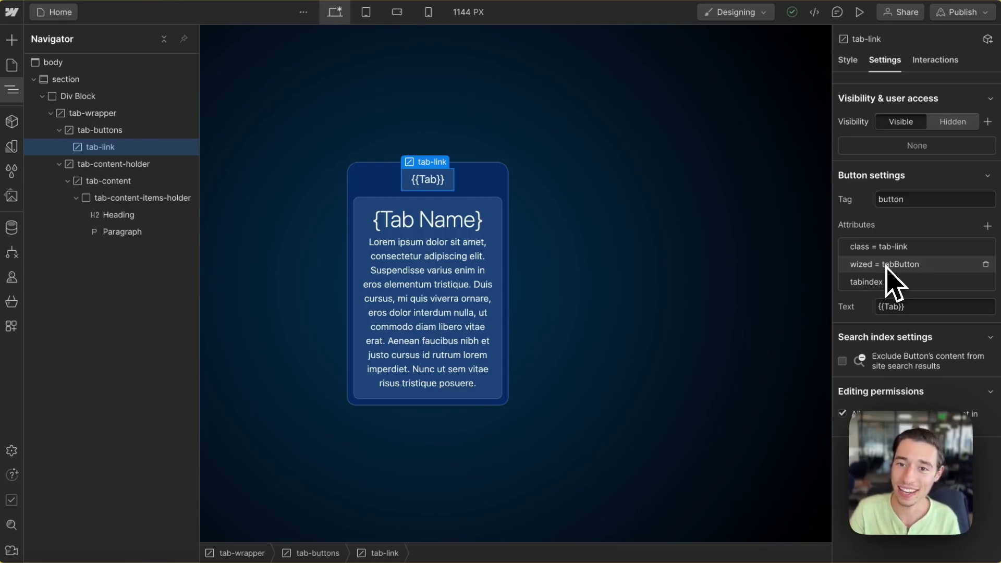
Check tab-link's tabindex = -1 attribute, then select tab-content-holder.
left_click(886, 278)
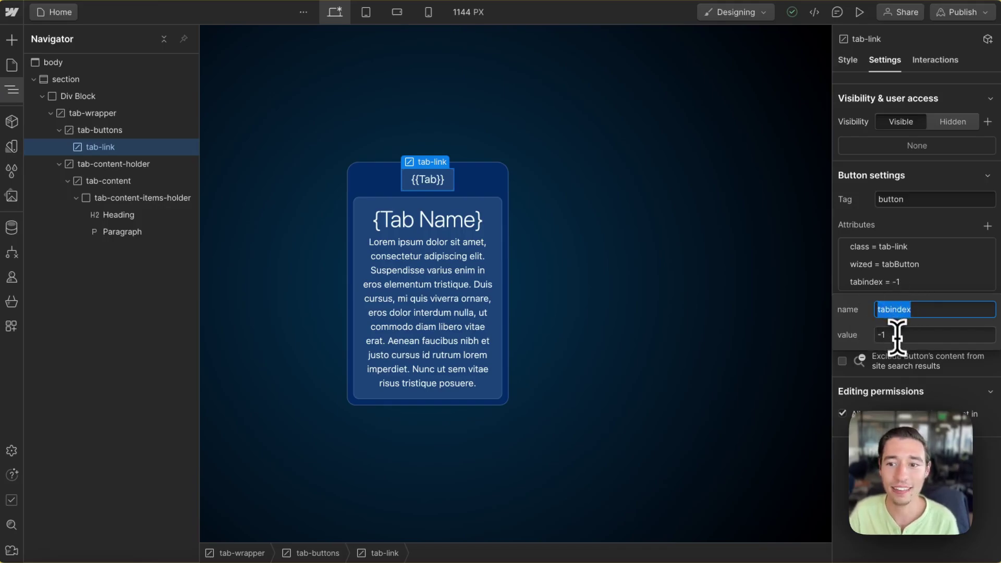
key("Tab")
key("Escape")
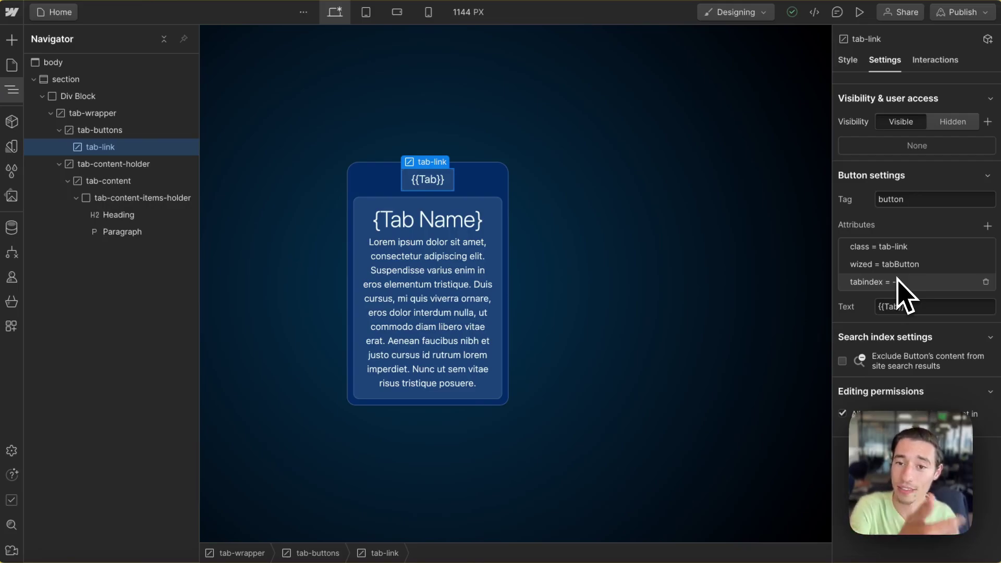
left_click(132, 165)
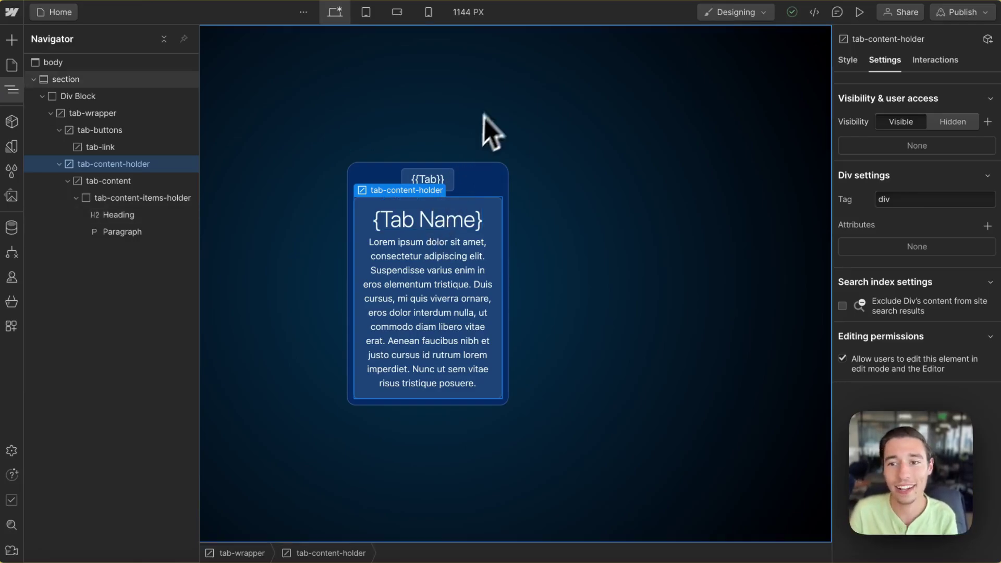
Review tab-content-holder's div tag, styles and settings.
left_click(904, 199)
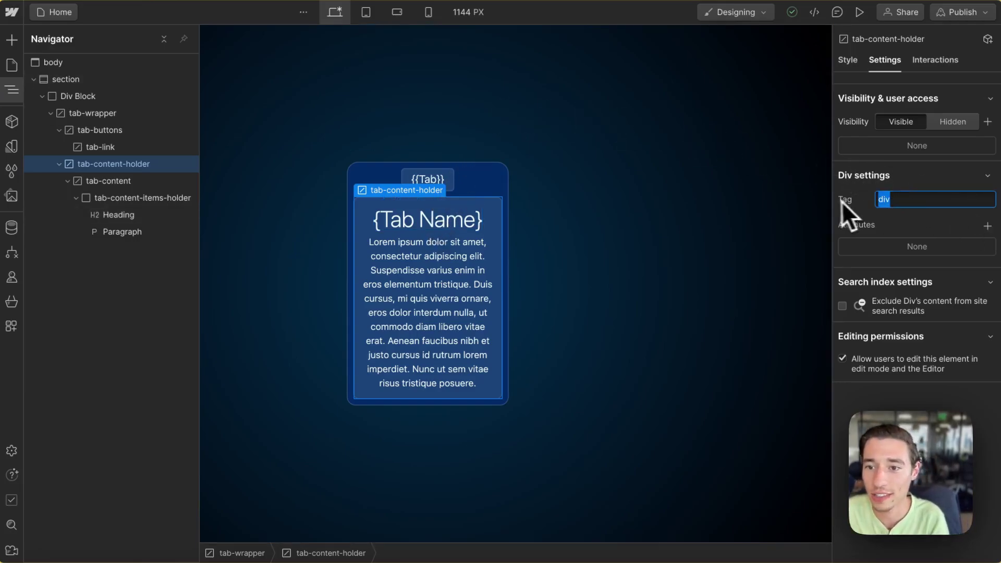
left_click(847, 59)
scroll(917, 388, "down", 5)
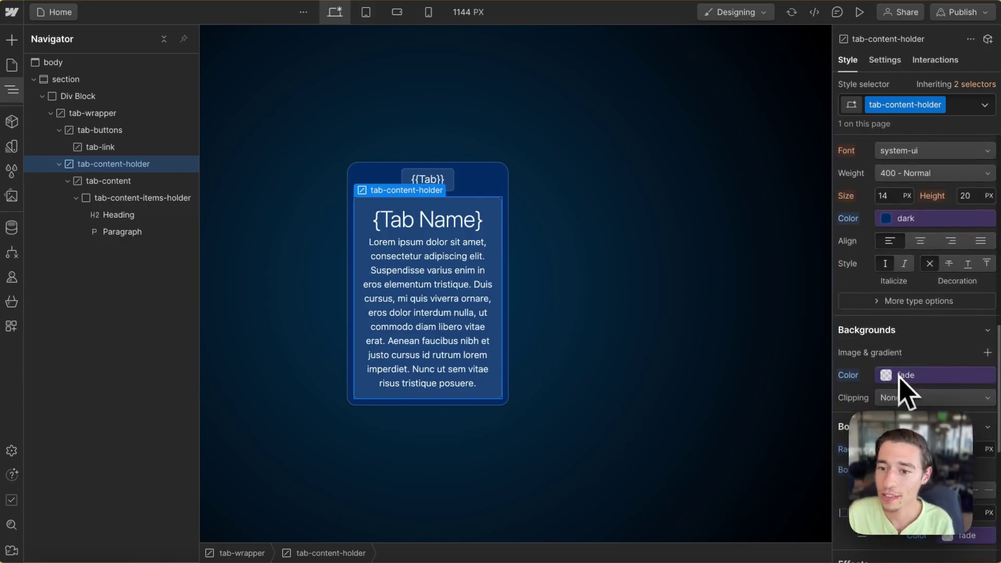
left_click(885, 60)
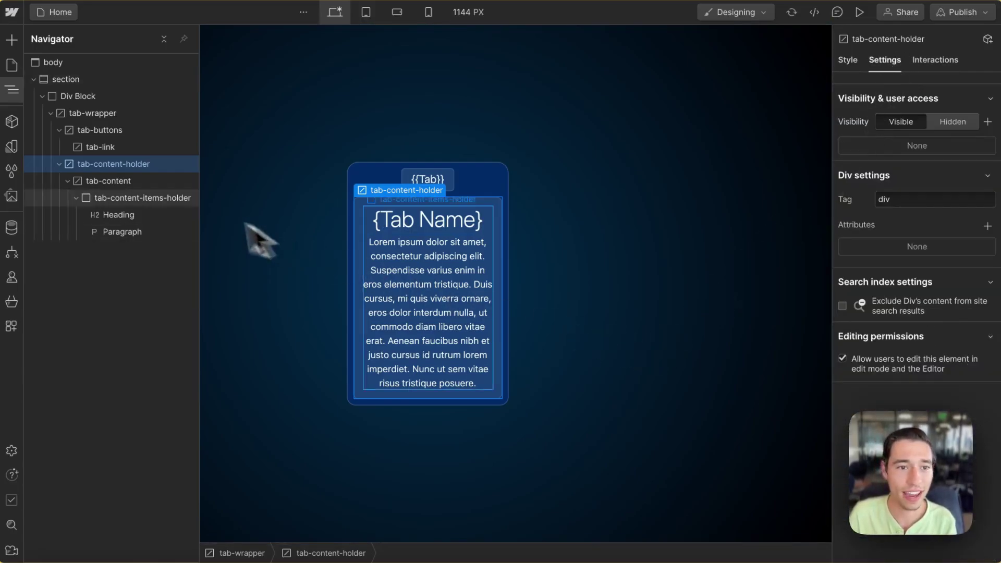
Set tab-content's custom attributes to class = tab-content and wized = tabItem.
left_click(122, 180)
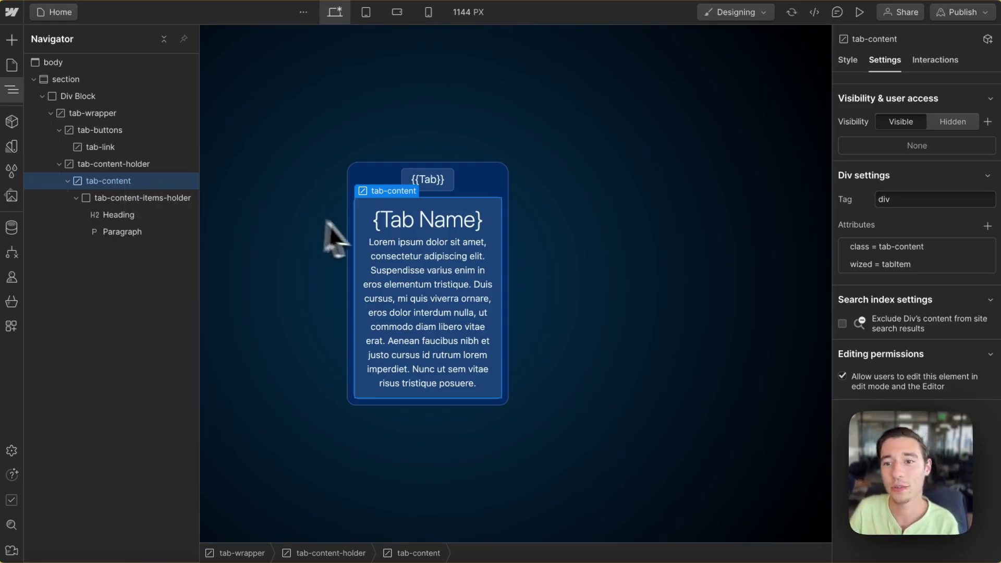
left_click(900, 199)
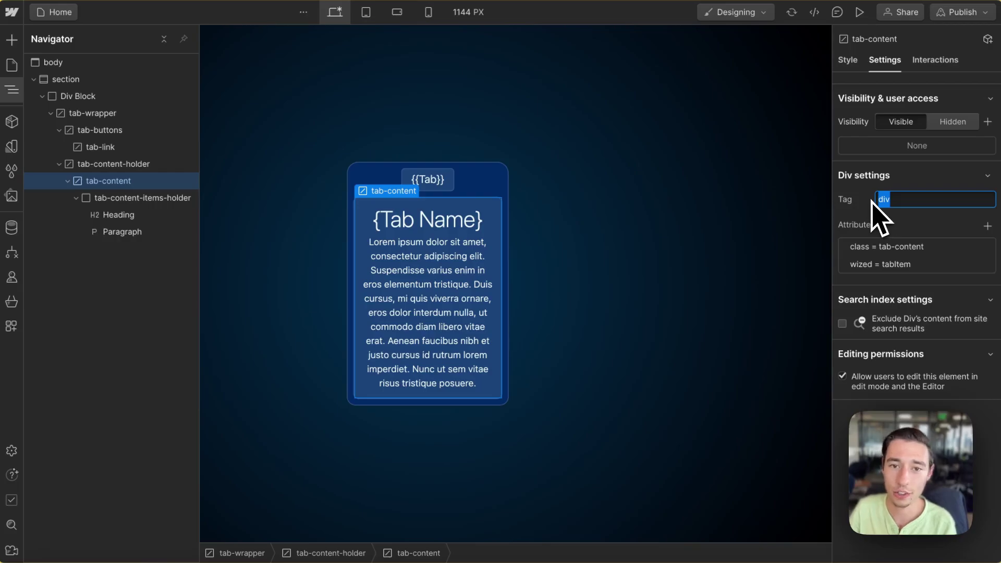
left_click(862, 253)
key("Tab")
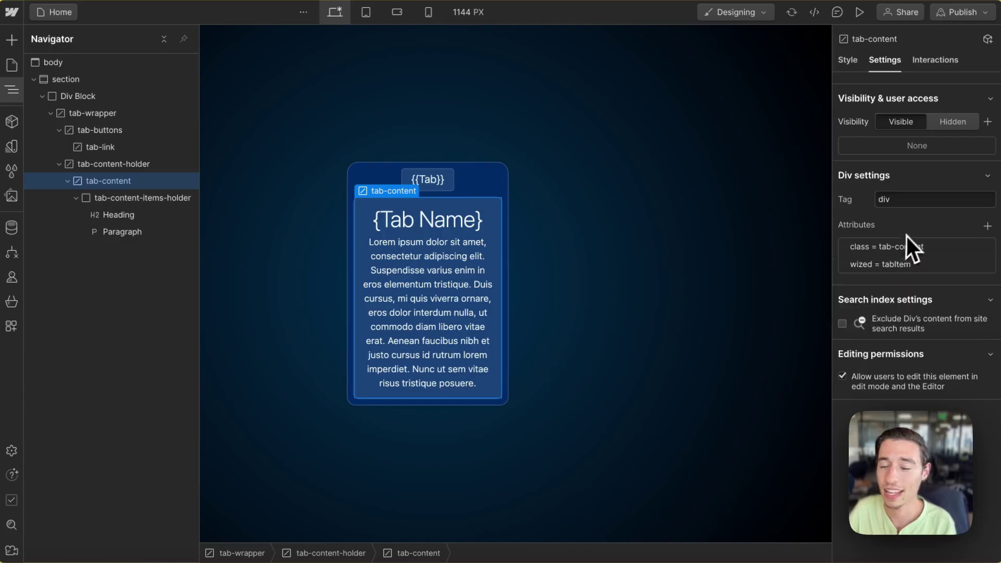
left_click(917, 266)
left_click_drag(897, 292, 840, 294)
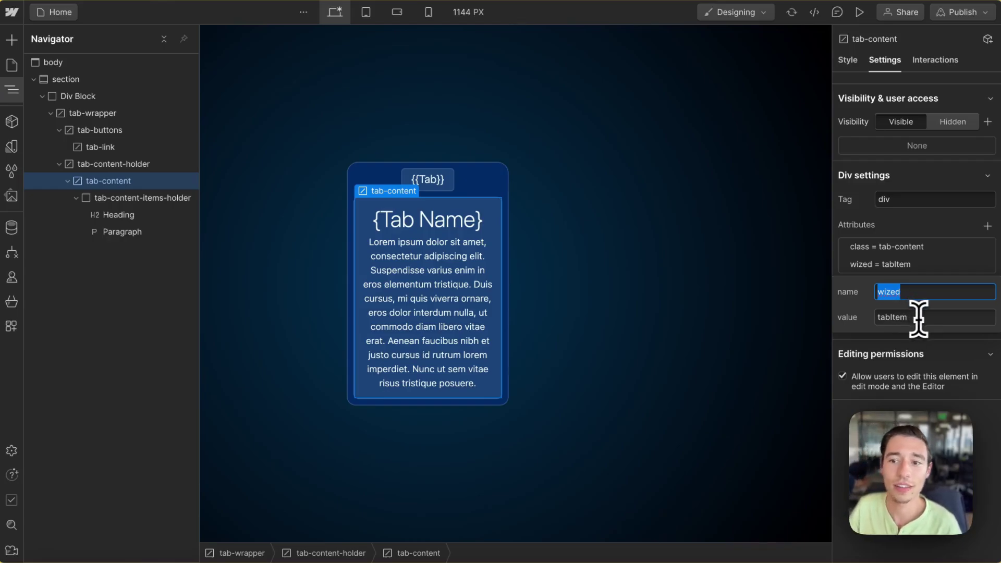
left_click_drag(918, 317, 842, 318)
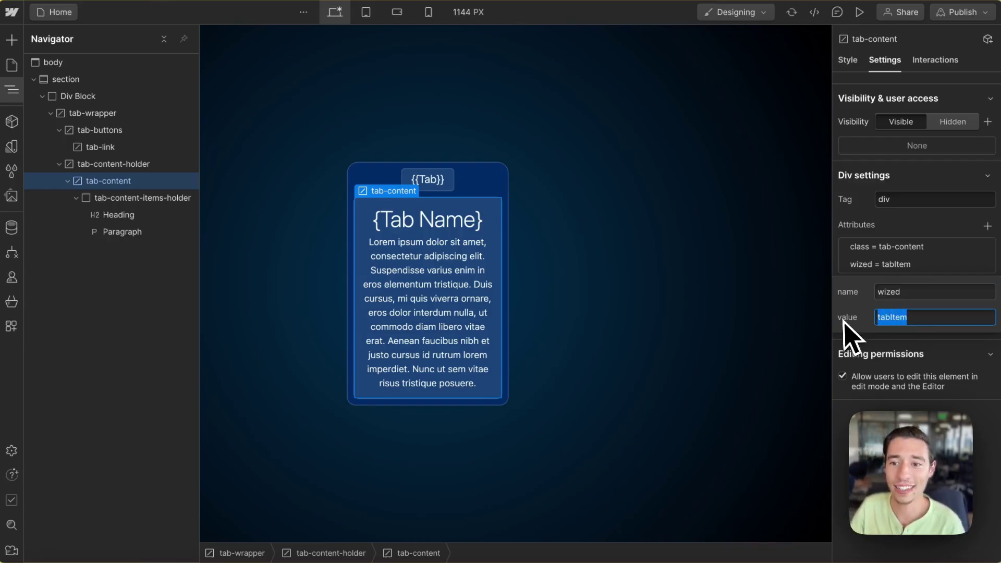
left_click(913, 234)
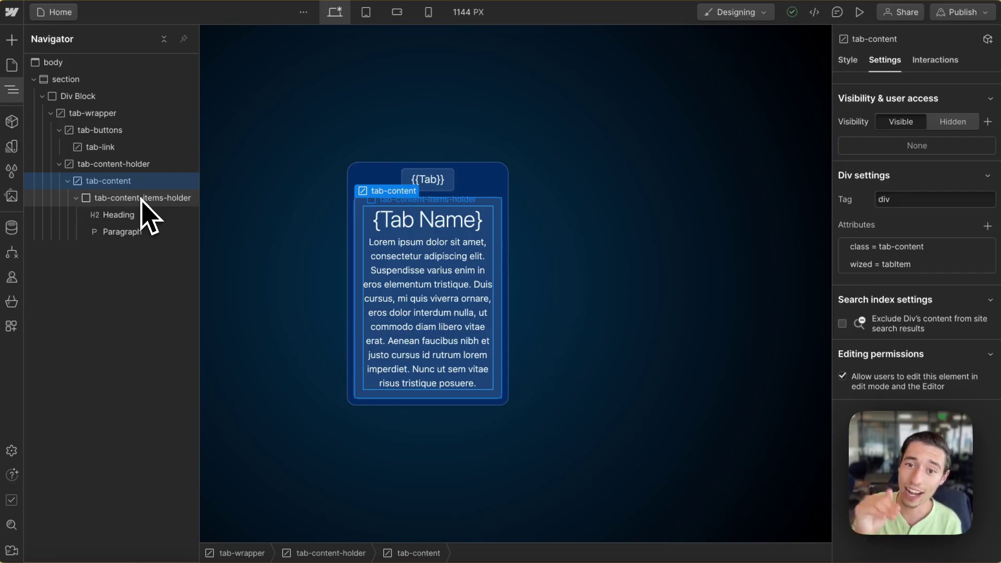
Check that the tab heading carries wized = tabItemHeading.
left_click(123, 203)
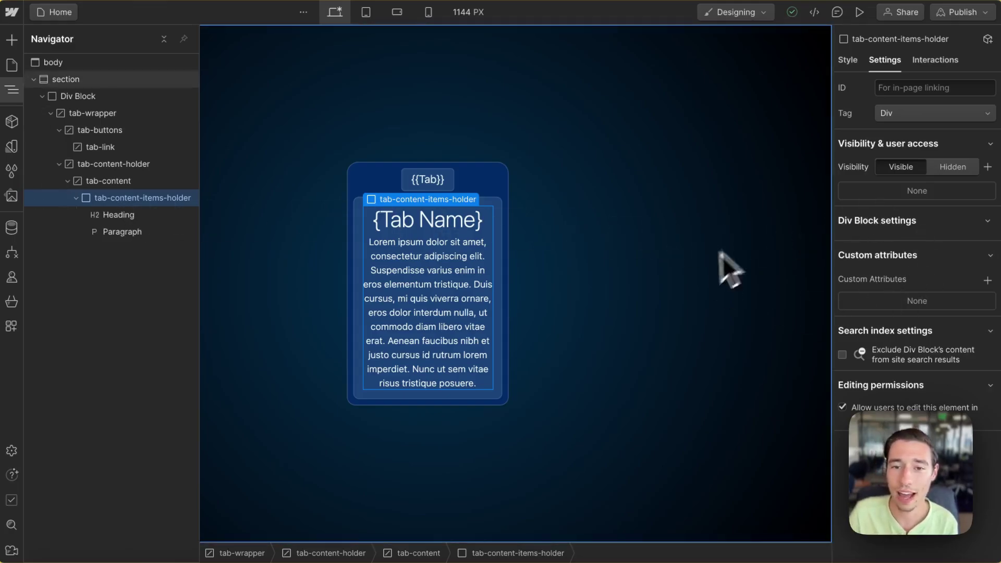
left_click(92, 215)
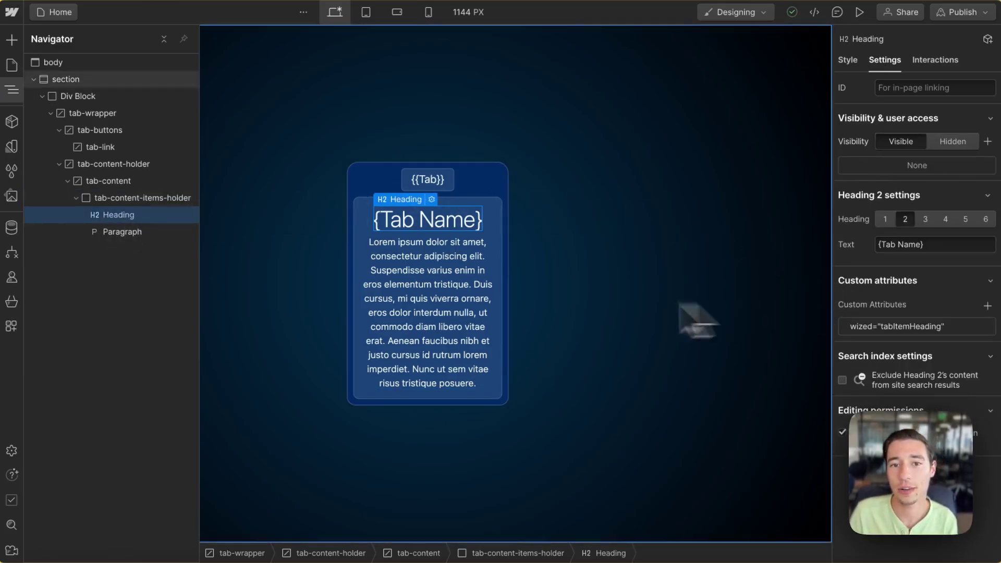
left_click(935, 329)
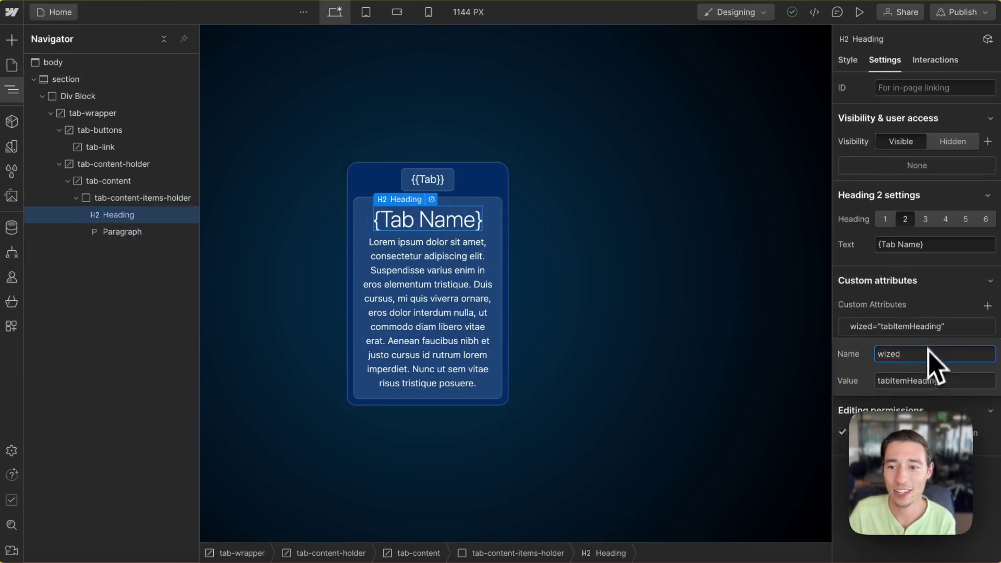
left_click_drag(938, 380, 878, 379)
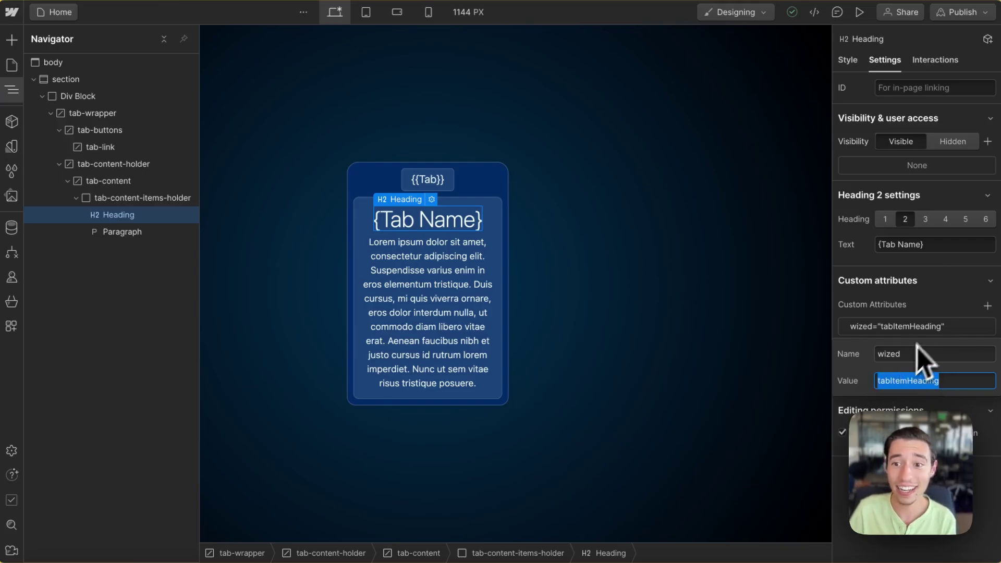
left_click(921, 306)
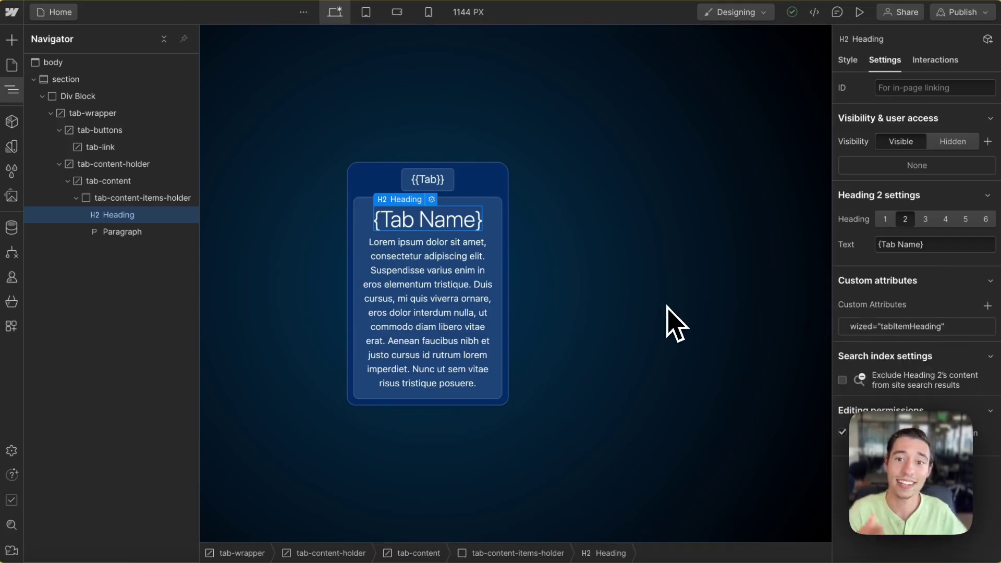
Check that the tab paragraph carries wized = tabItemParagraph.
left_click(139, 232)
left_click(930, 339)
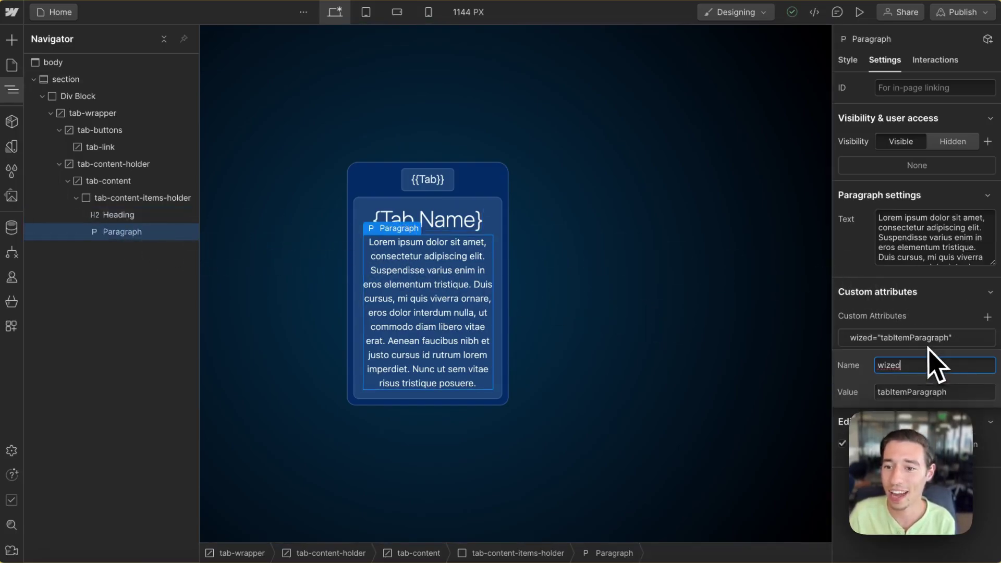
left_click_drag(933, 365, 897, 365)
left_click_drag(960, 393, 852, 399)
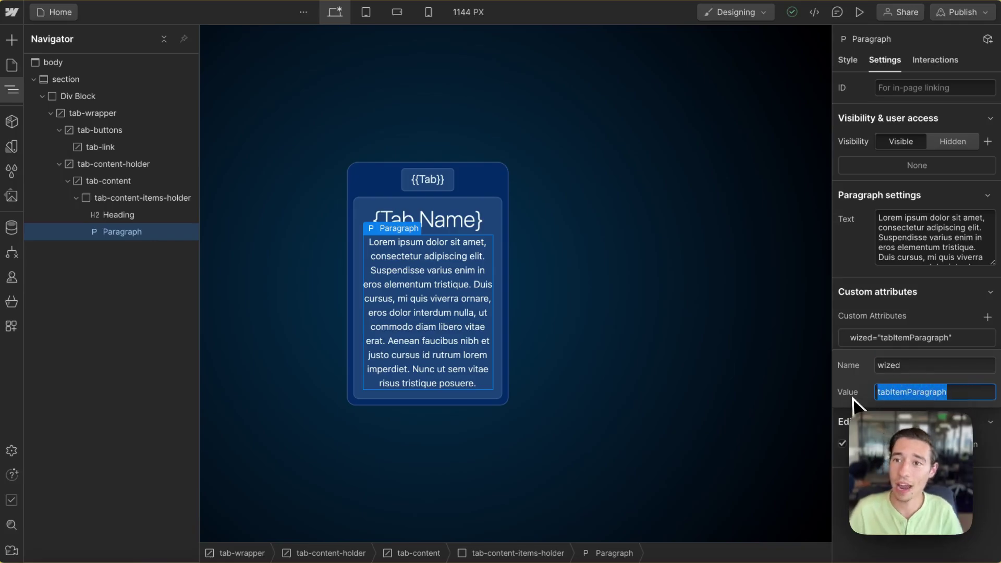
left_click(913, 309)
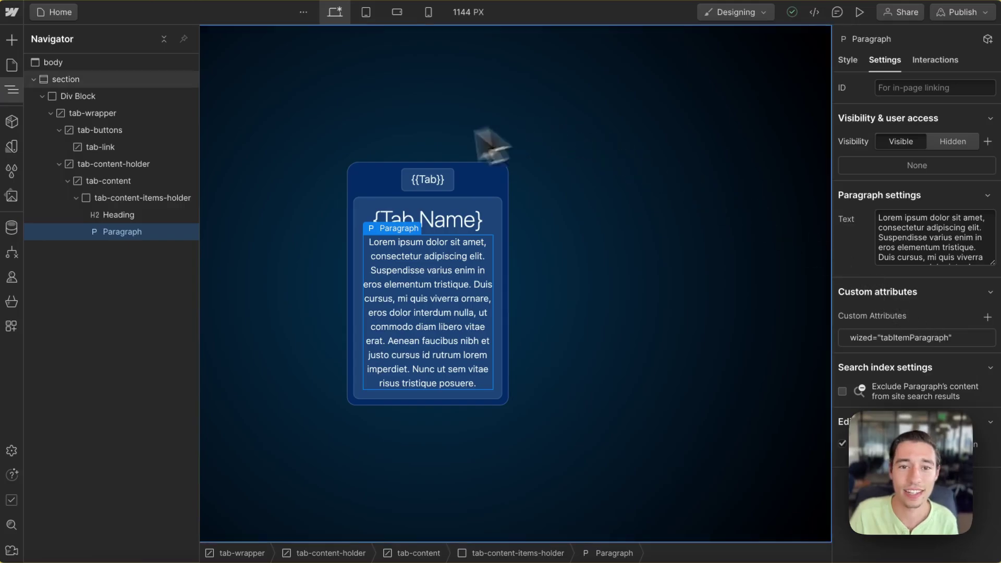
Select the section and open the Home page settings from Pages.
left_click(292, 161)
left_click(12, 65)
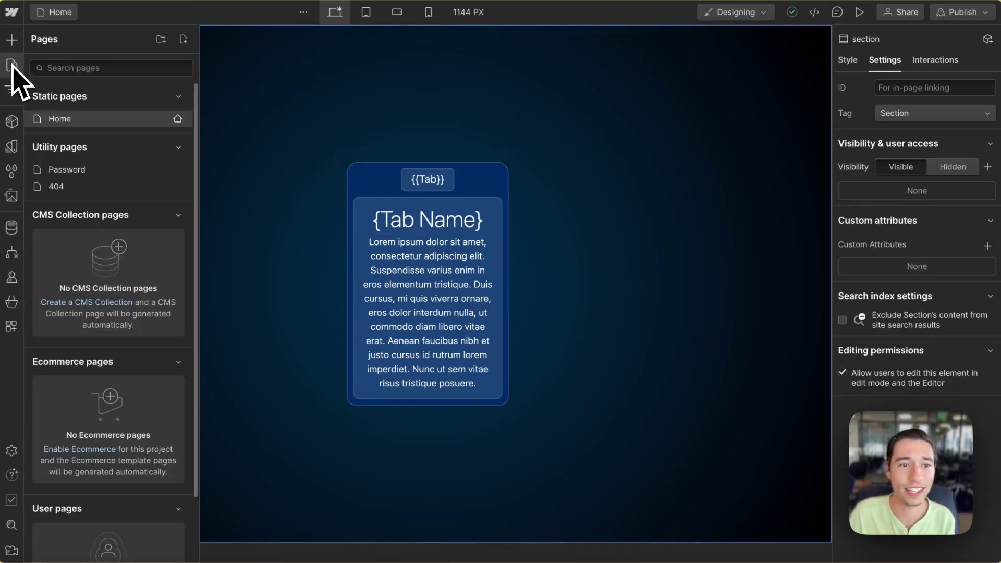
left_click(177, 119)
scroll(404, 313, "down", 15)
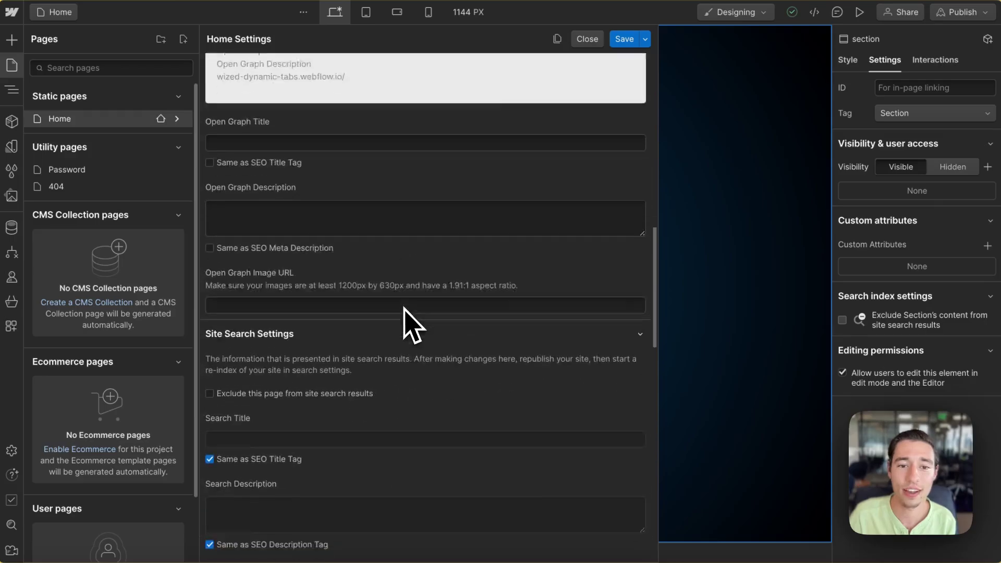
Review the tab-hiding styles in the Home page head code and save the settings.
scroll(404, 313, "down", 3)
left_click_drag(383, 365, 203, 174)
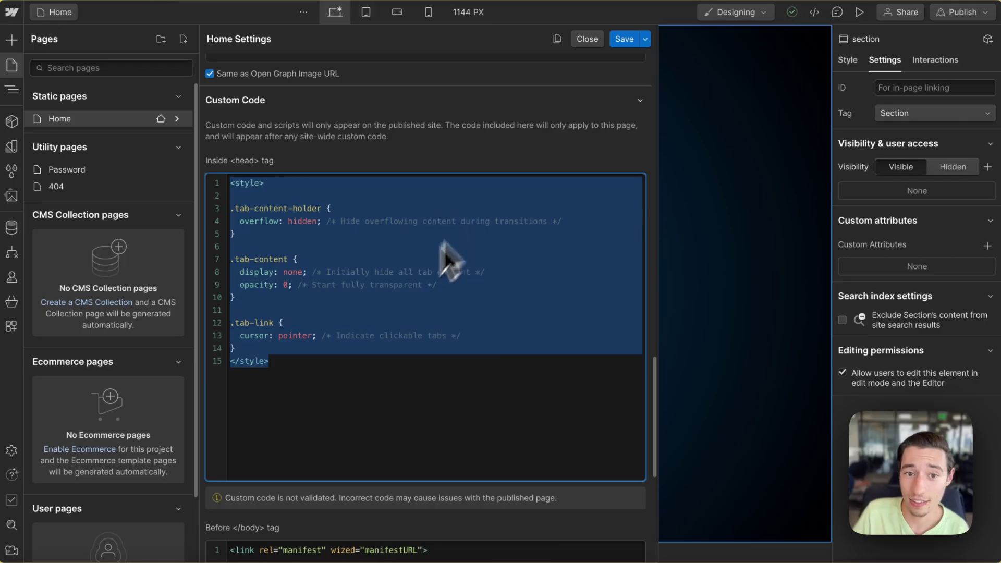
left_click(282, 221)
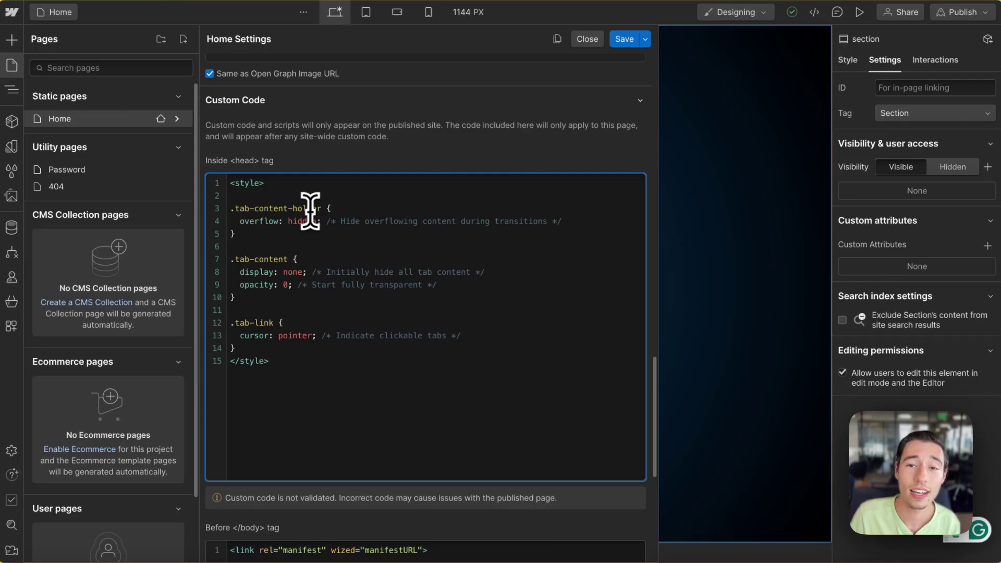
left_click(625, 39)
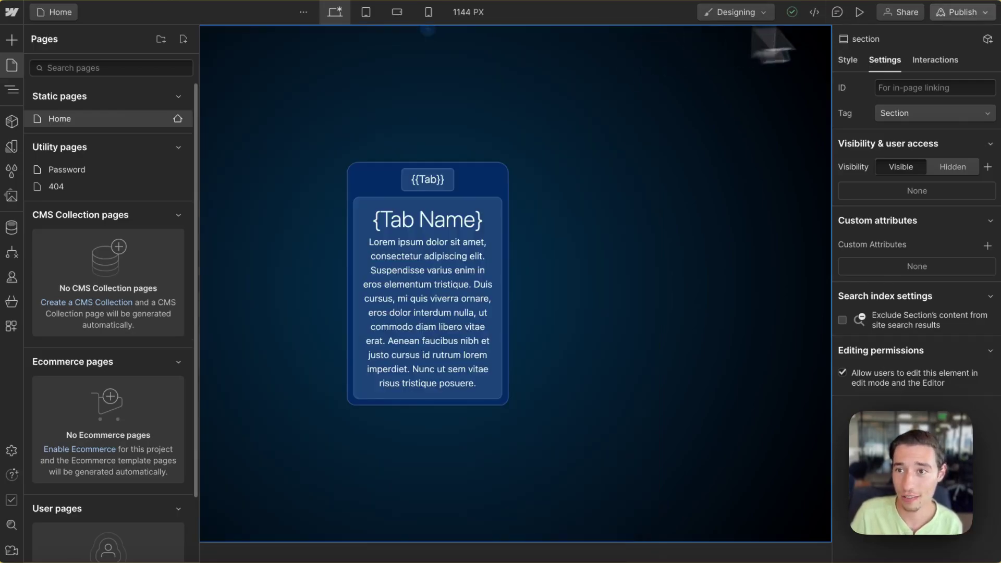
Publish the site to wized-dynamic-tabs.webflow.io and return to Wized.
left_click(962, 12)
left_click(937, 215)
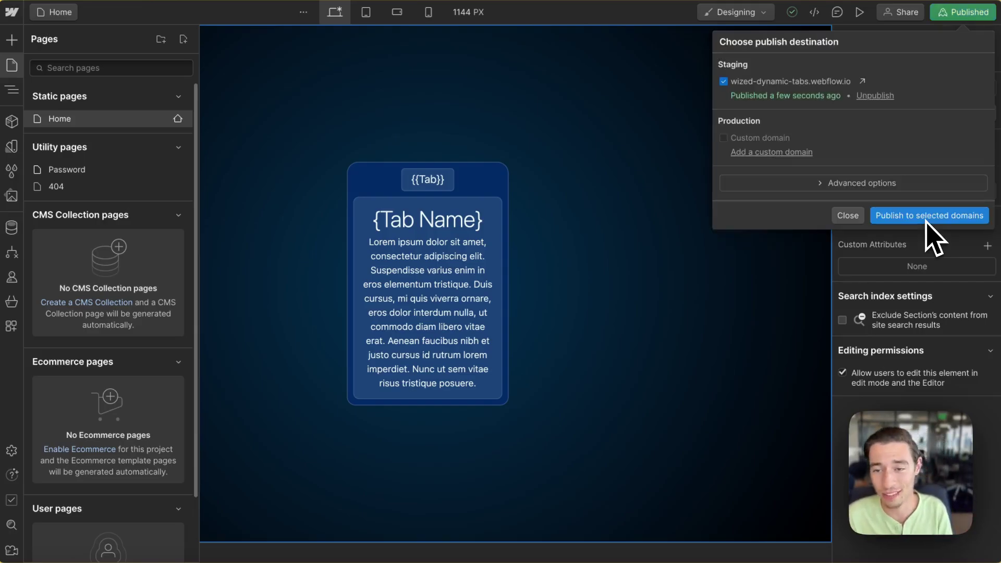
left_click(849, 218)
mouse_move(38, 121)
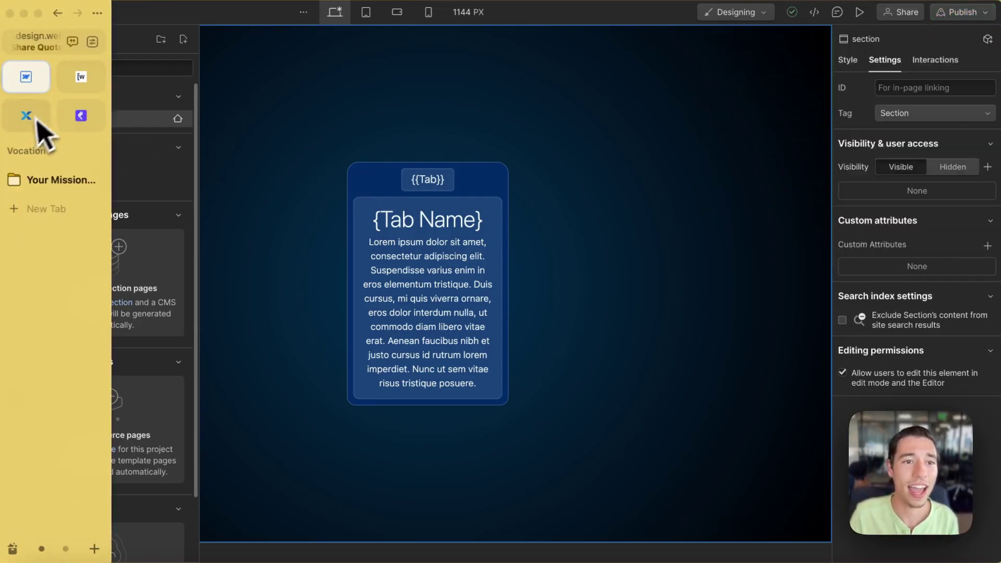
left_click(81, 79)
Load the Wized Dynamic Tabs project with its Tabs actions folder.
left_click(680, 16)
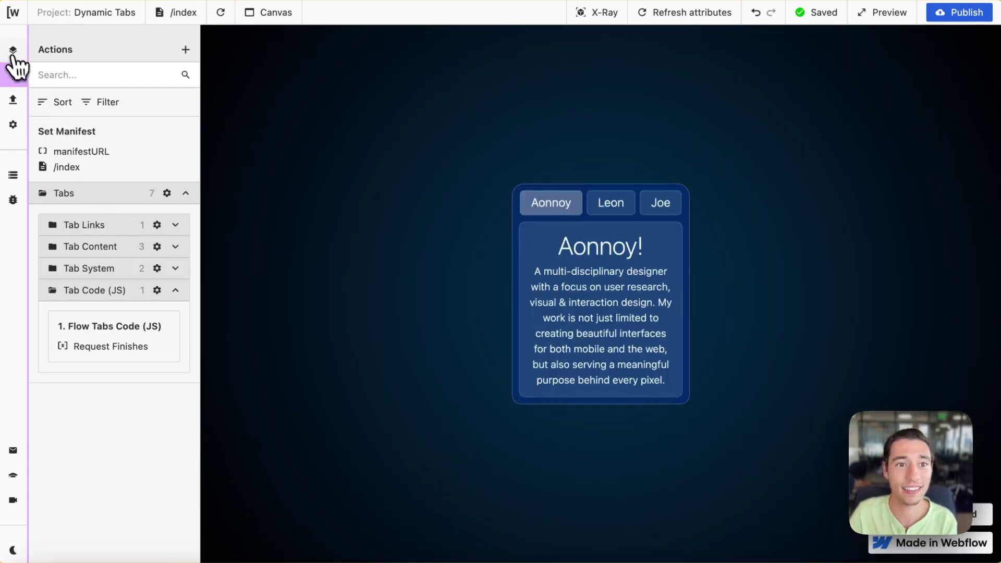
Check the Base URL of the Xano (Tabs) app under My Apps.
left_click(12, 49)
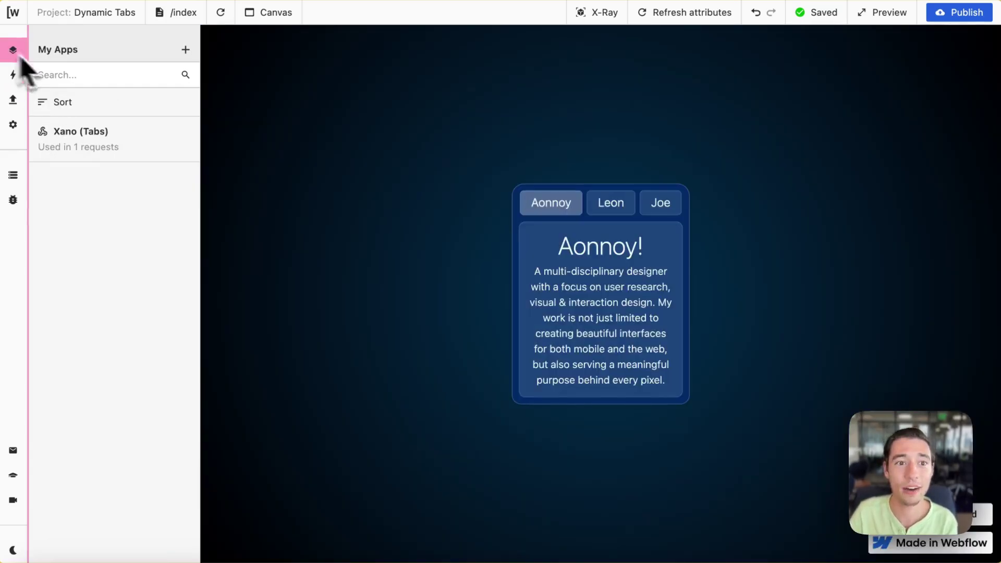
left_click(170, 148)
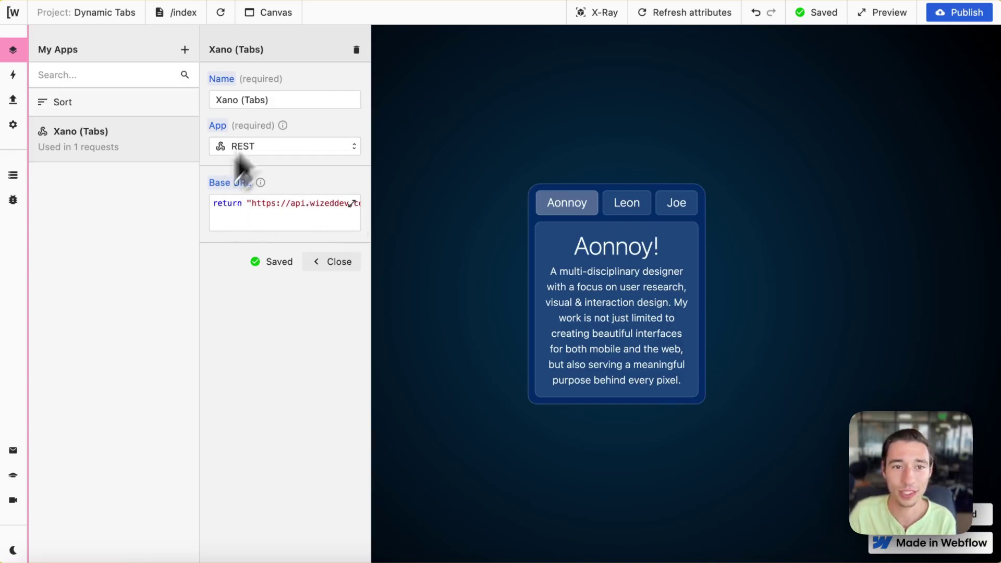
left_click(315, 229)
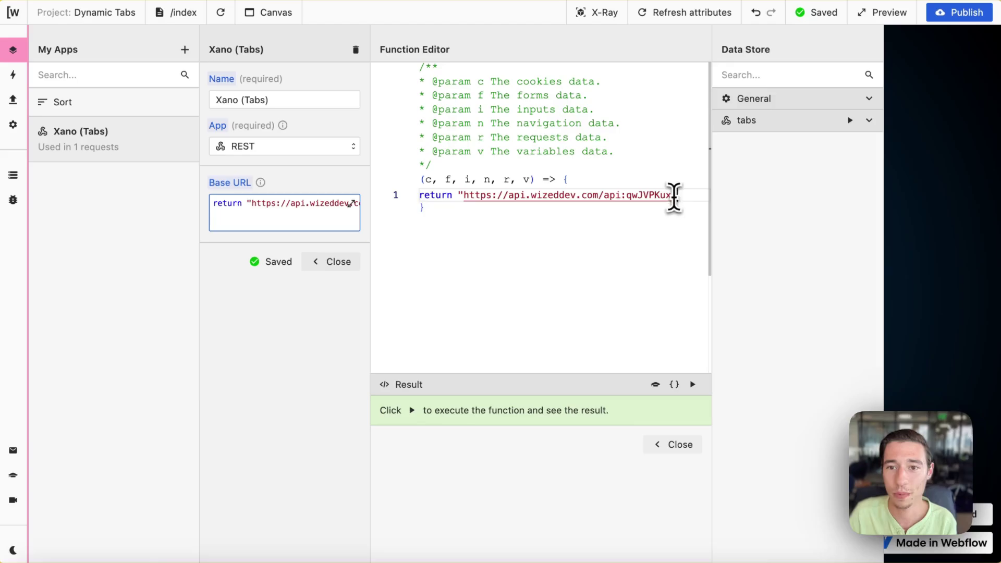
left_click_drag(671, 195, 464, 194)
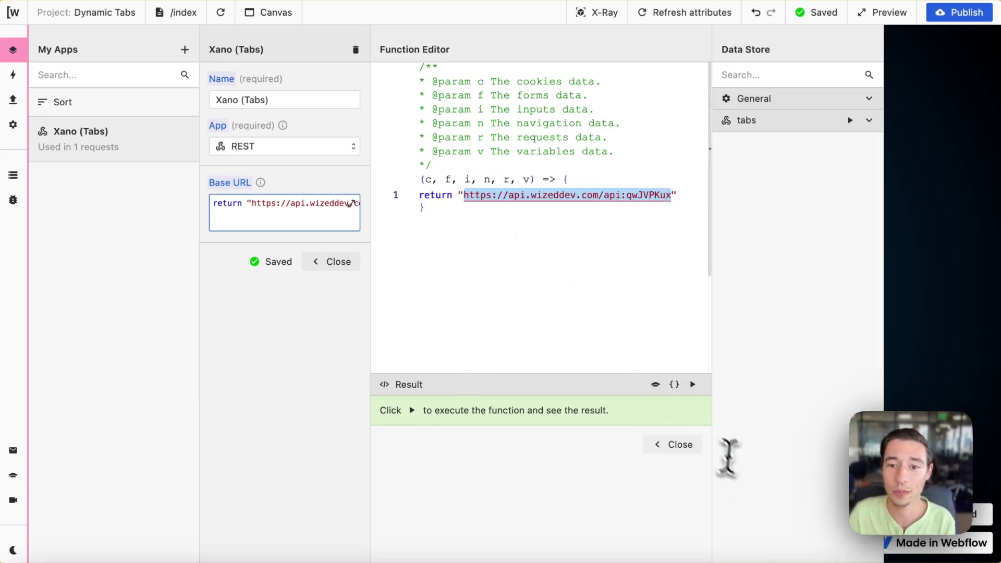
left_click(673, 447)
In the tabs request, keep Xano (Tabs) as the app and /tabs as the endpoint.
left_click(15, 77)
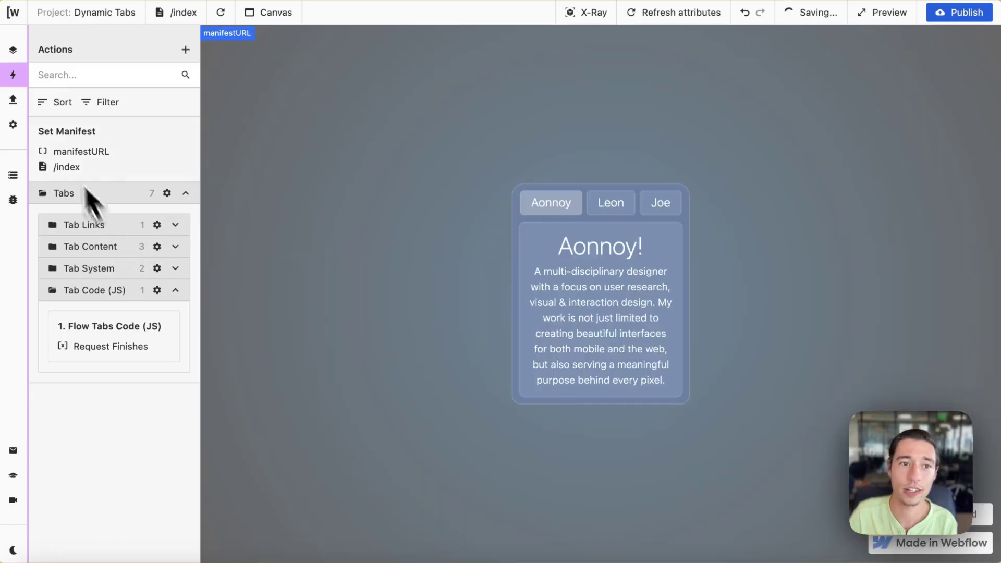
left_click(15, 102)
left_click(157, 150)
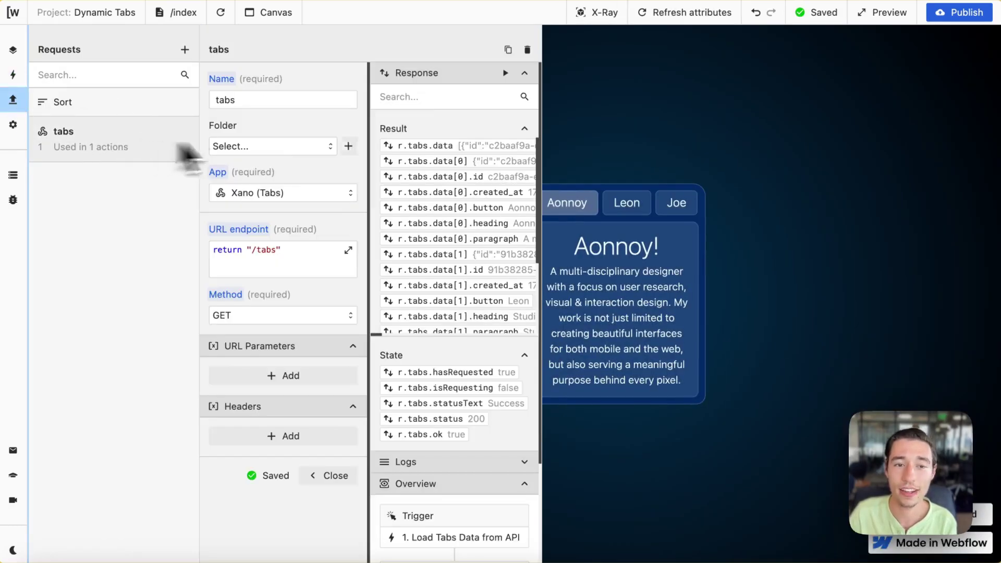
left_click(277, 197)
left_click(306, 221)
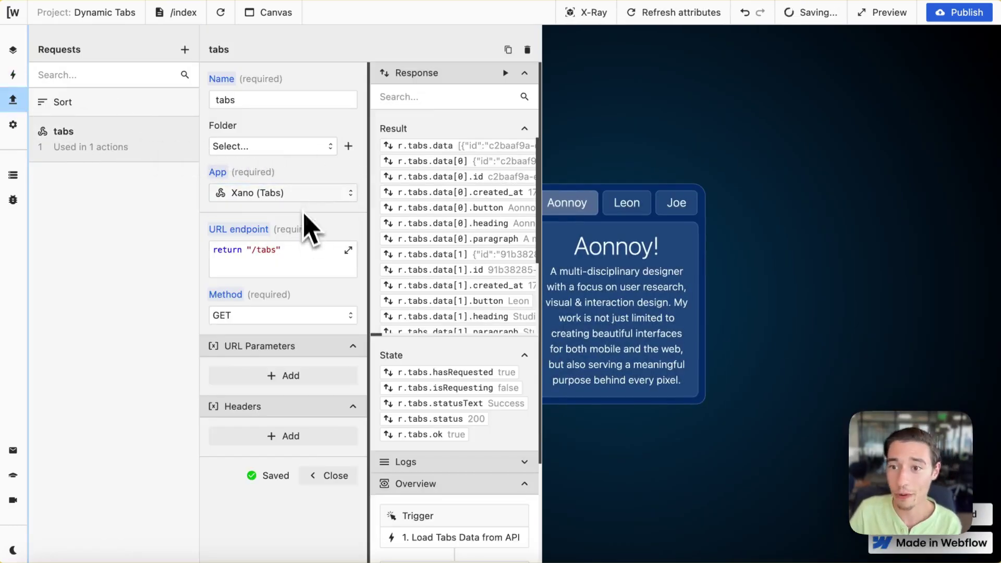
left_click(297, 248)
left_click_drag(492, 197, 466, 198)
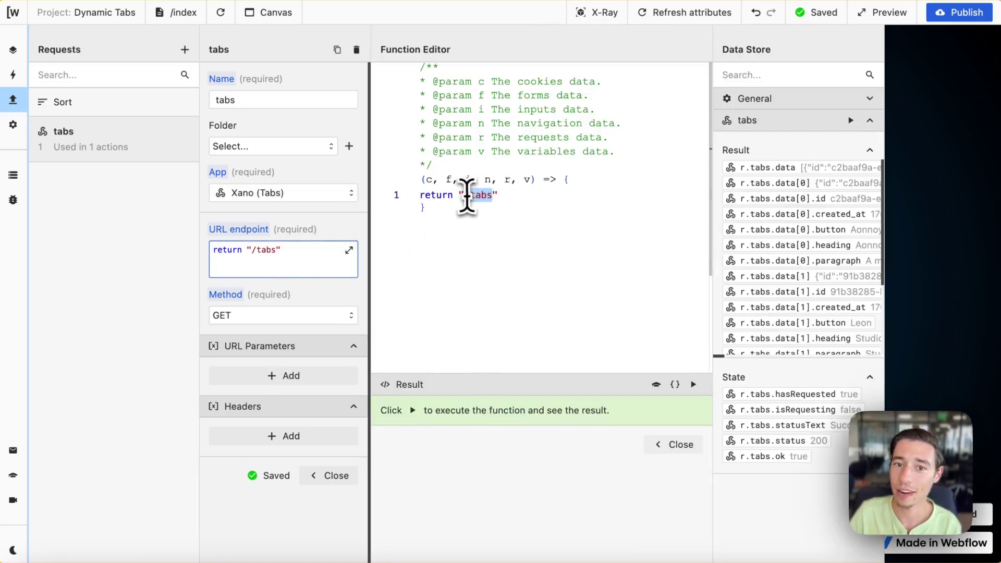
left_click(677, 444)
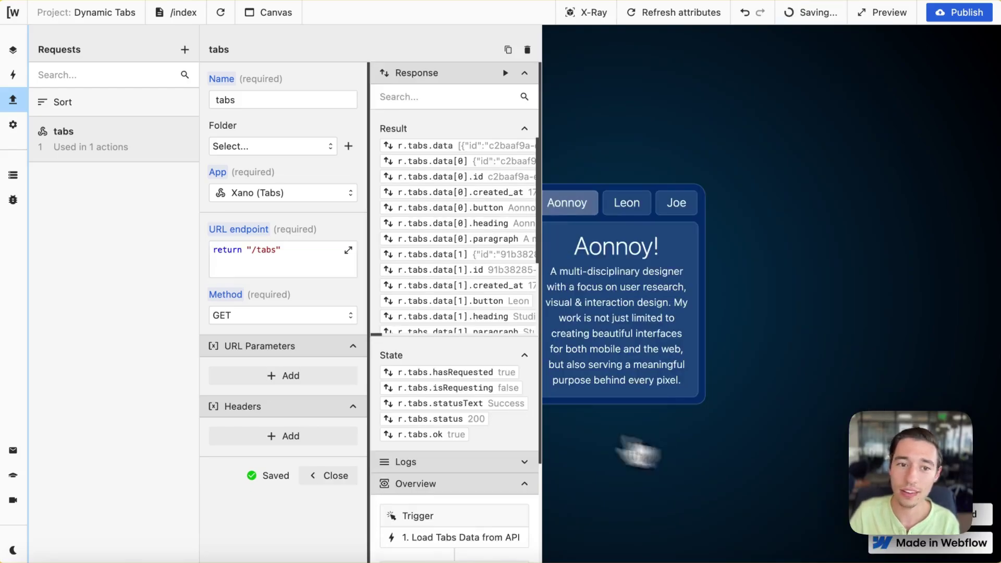
Keep GET as the method and re-run the tabs request for a 200 response.
left_click(259, 319)
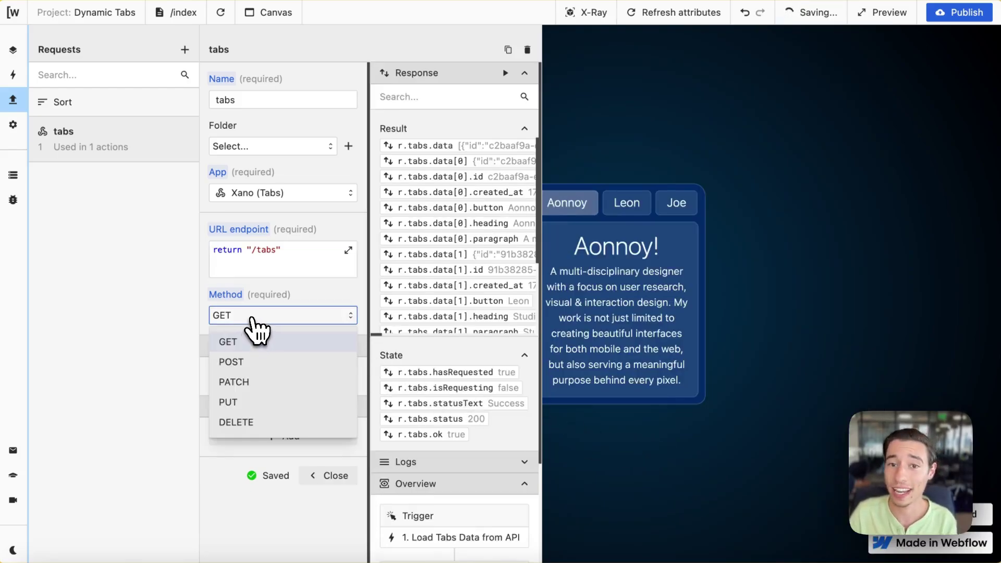
left_click(253, 340)
left_click(504, 73)
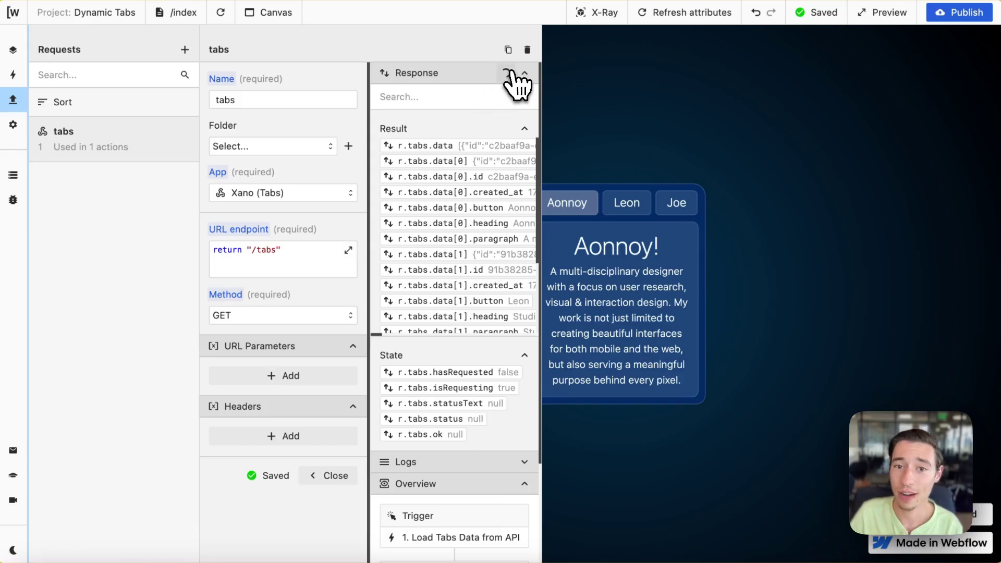
left_click(677, 15)
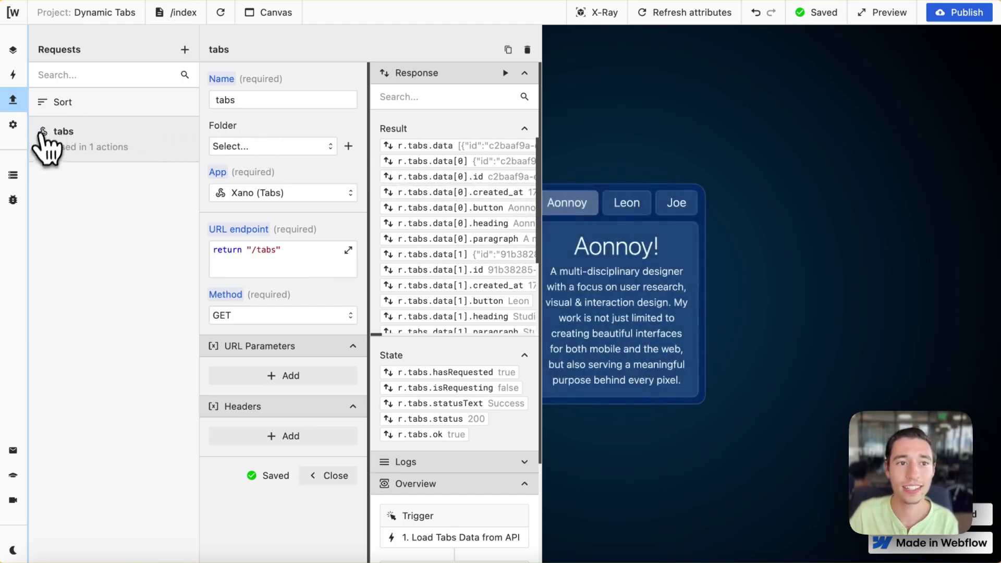
left_click(13, 74)
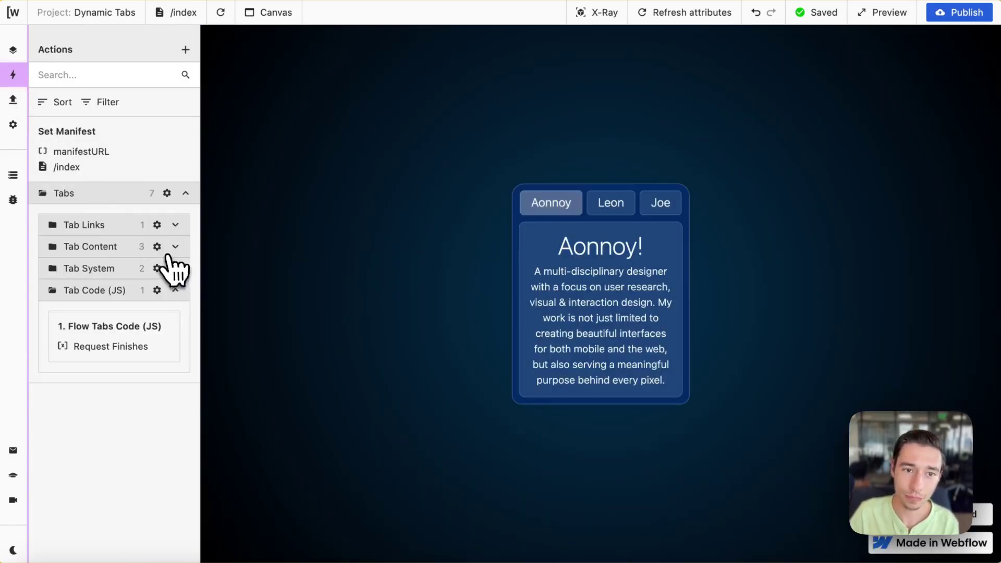
Expand Tab System, view Load Tabs Data from API, and refresh the preview attributes.
left_click(174, 268)
scroll(177, 302, "down", 3)
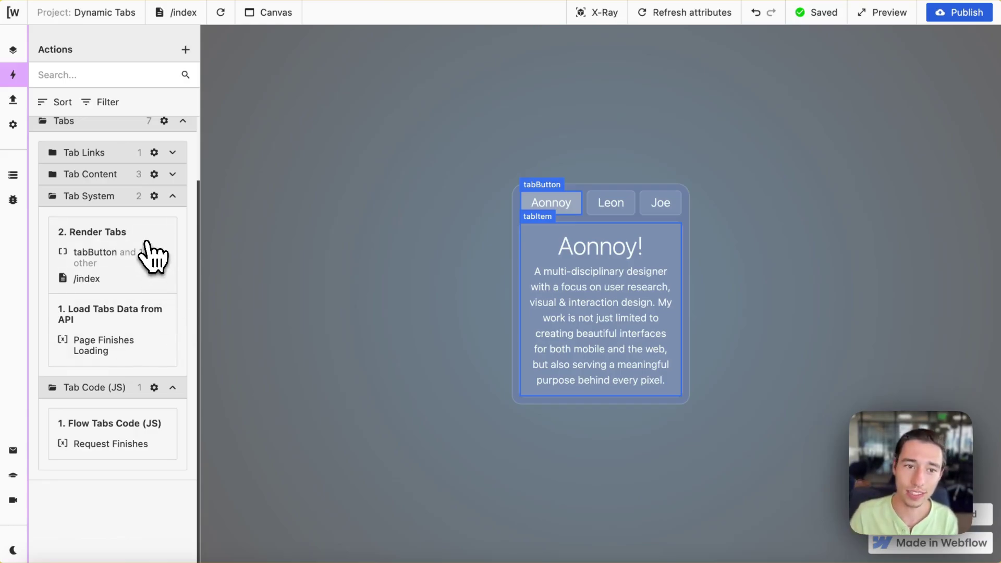
left_click(138, 299)
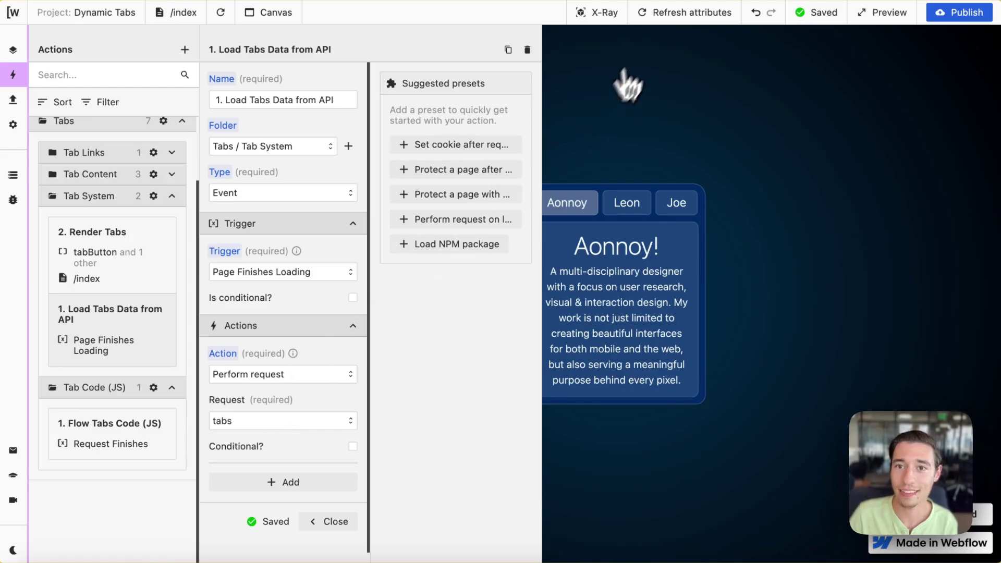
left_click(652, 18)
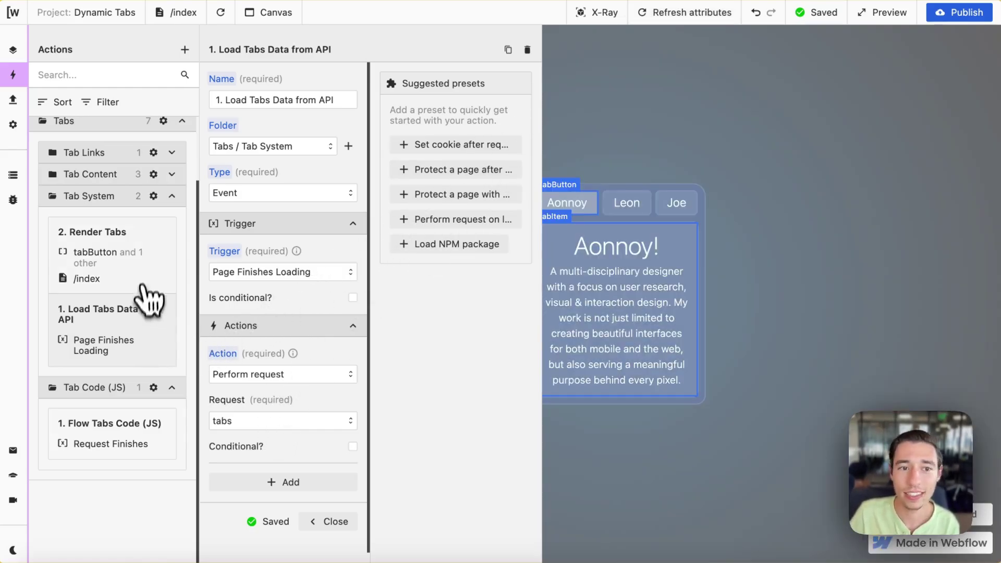
Run Render Tabs' list code to confirm the three v.tabs records, then close it.
left_click(145, 263)
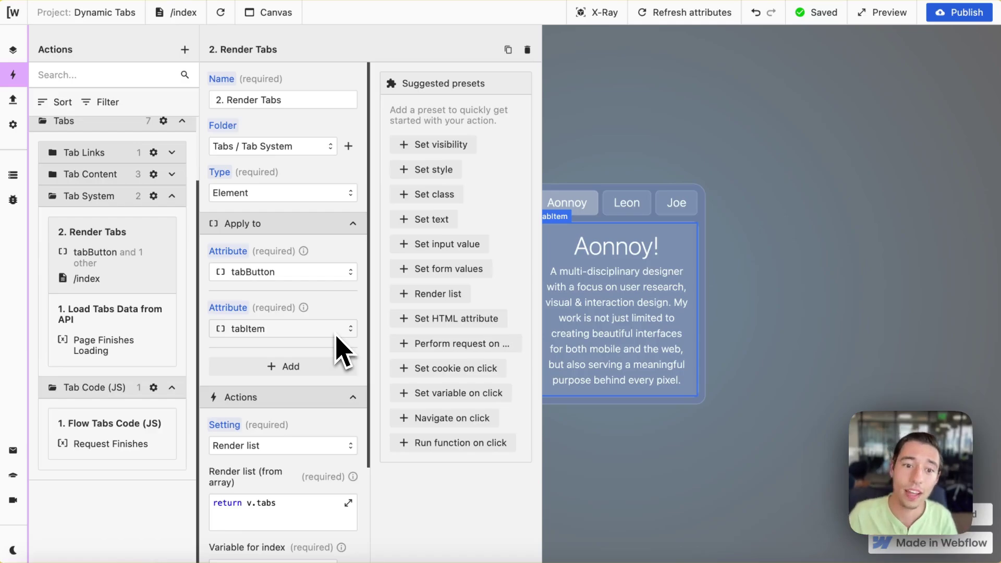
scroll(342, 352, "down", 3)
left_click(295, 344)
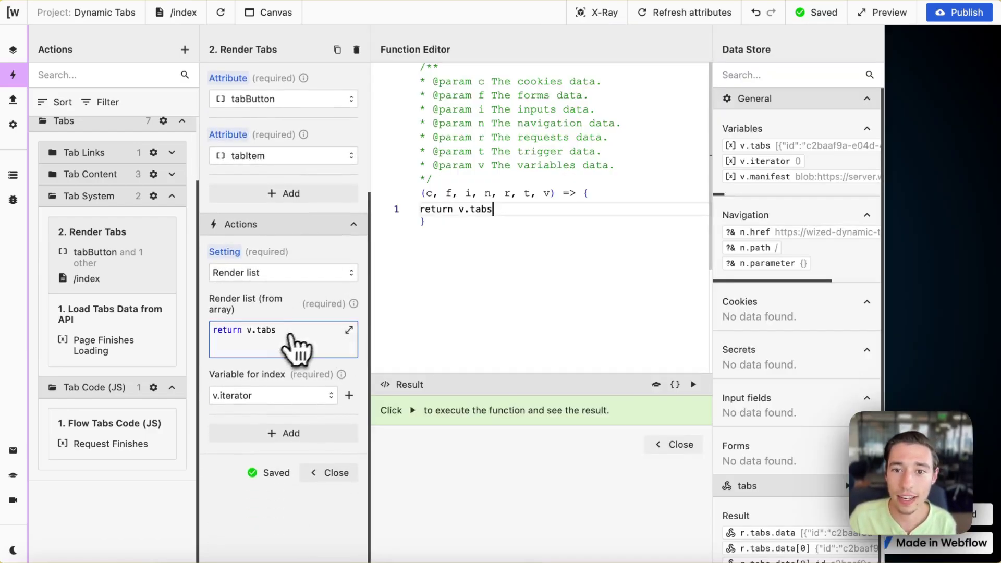
left_click(693, 384)
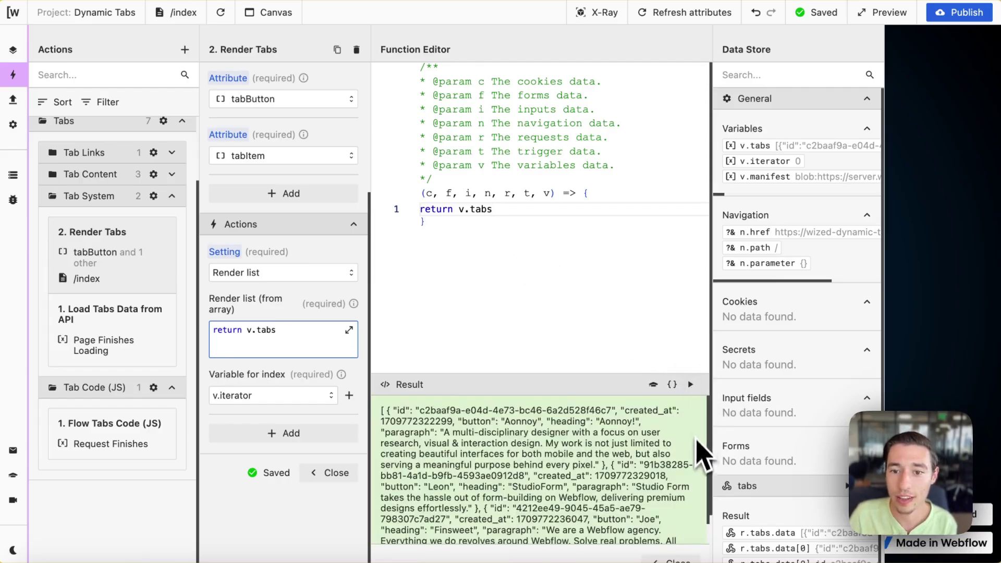
scroll(701, 453, "down", 4)
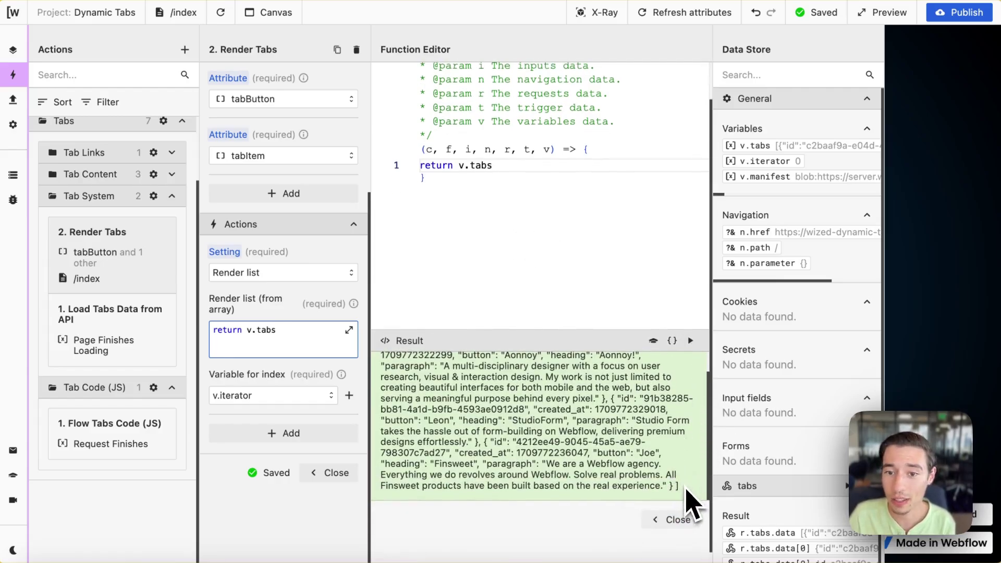
left_click_drag(693, 502, 357, 367)
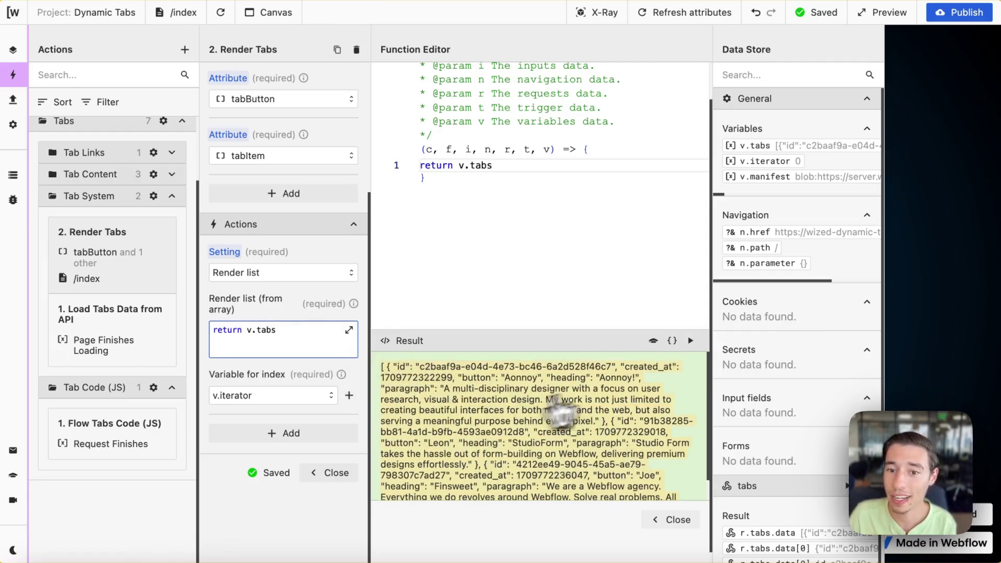
left_click(672, 519)
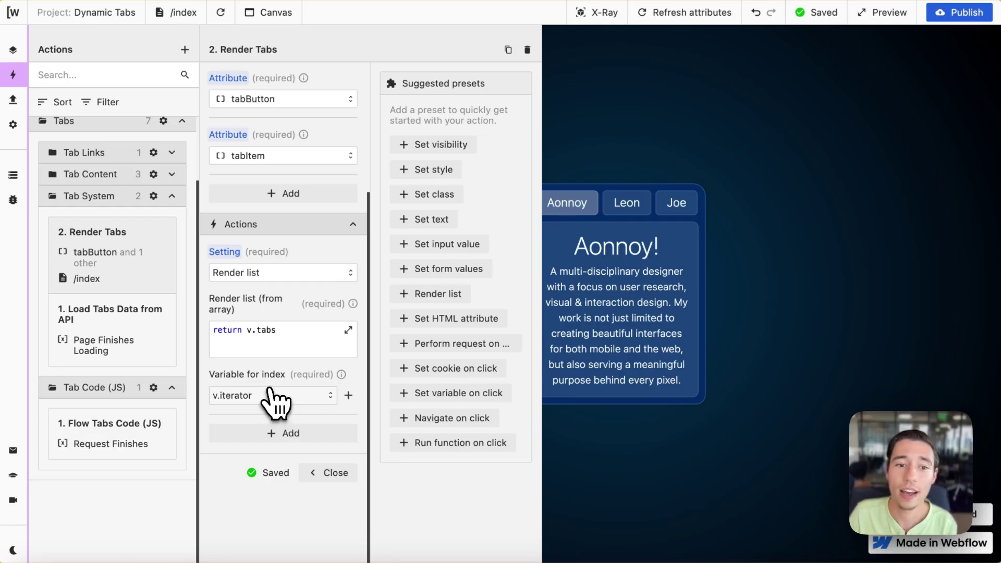
left_click(350, 478)
Collapse Tab System, expand Tab Content and open the 1. Set Tab Content action.
left_click(172, 197)
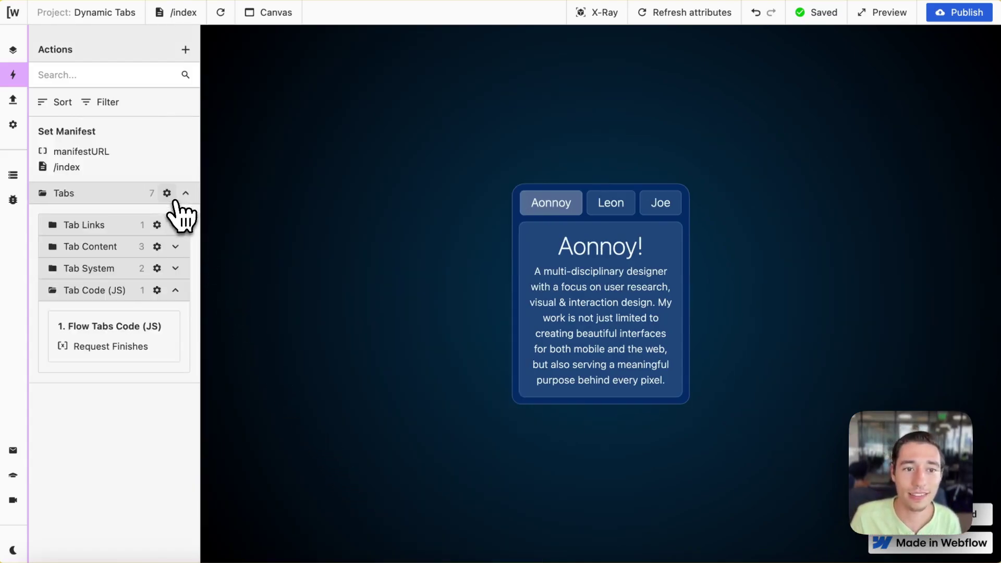
left_click(175, 247)
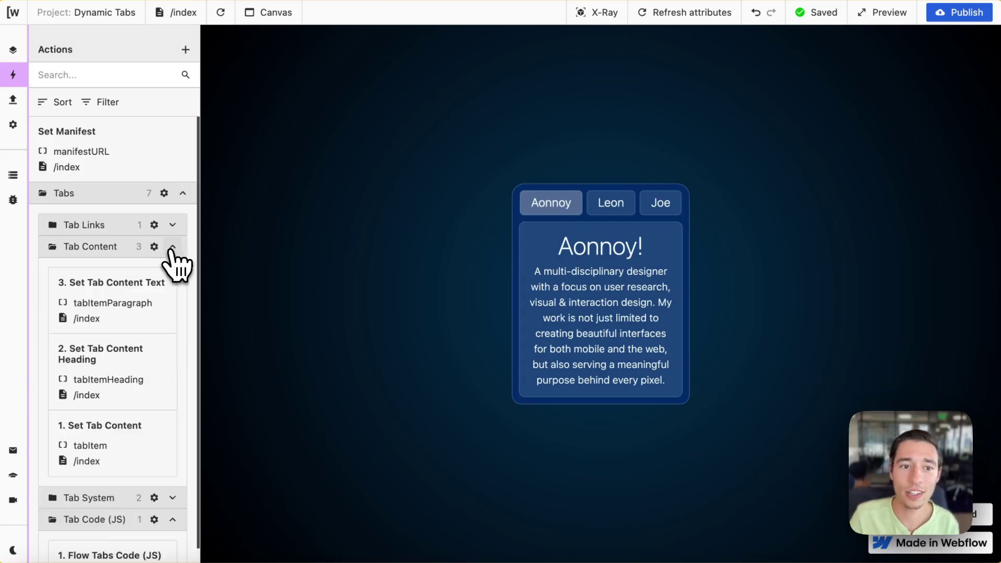
scroll(128, 341, "down", 1)
left_click(137, 426)
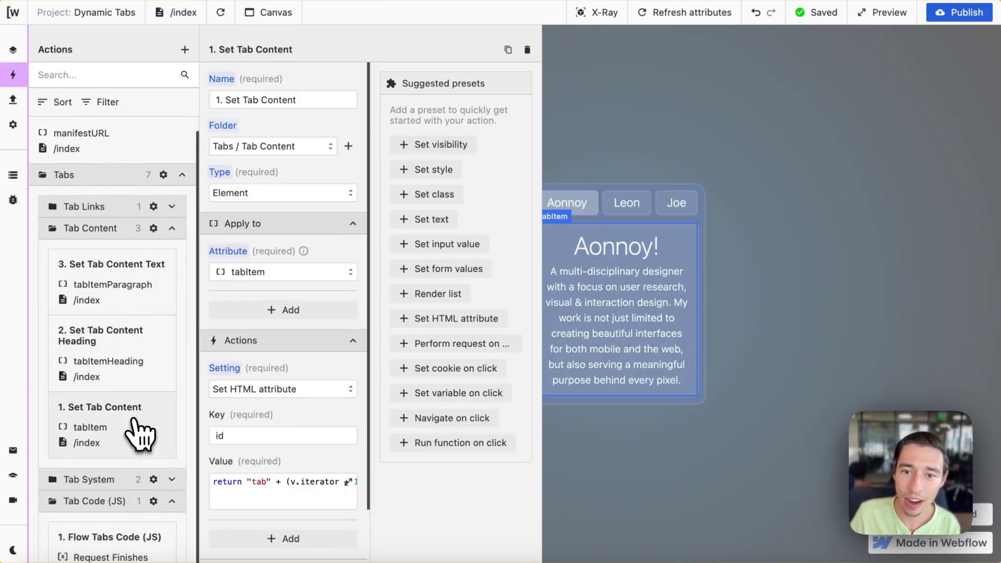
scroll(297, 443, "down", 3)
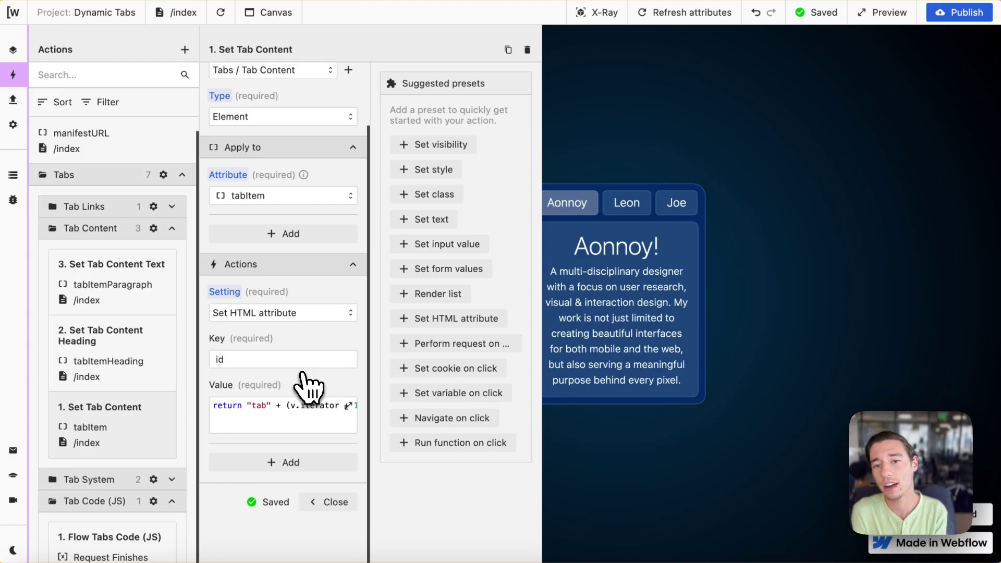
Preview the Leon, Joe and Aonnoy tabs, then open the id value code for editing.
left_click(628, 204)
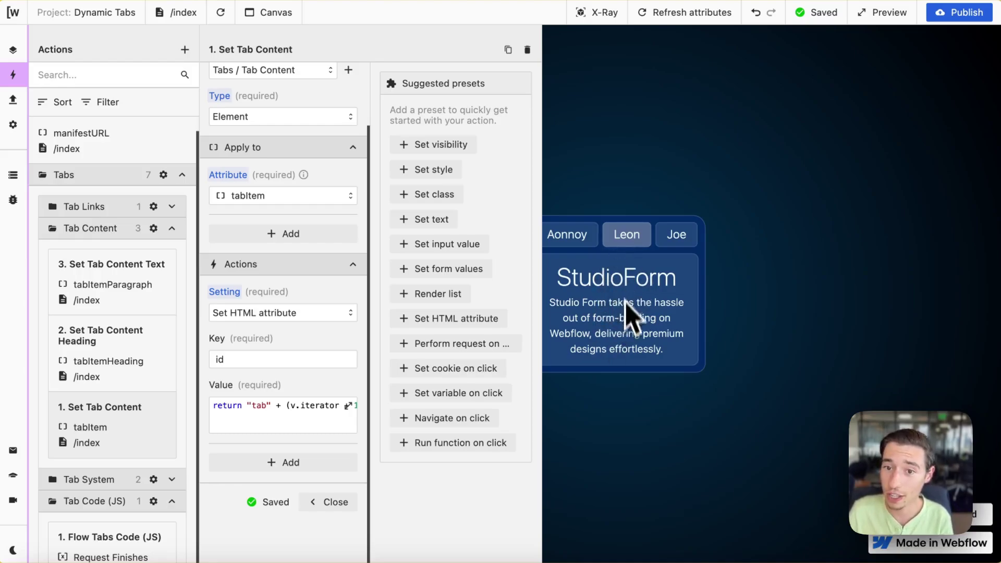
left_click(676, 236)
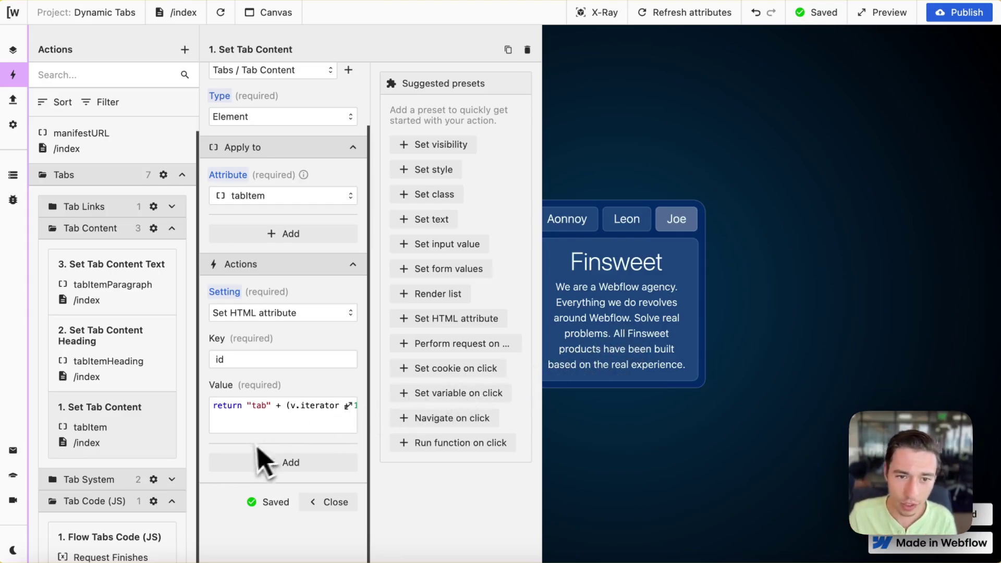
left_click(568, 220)
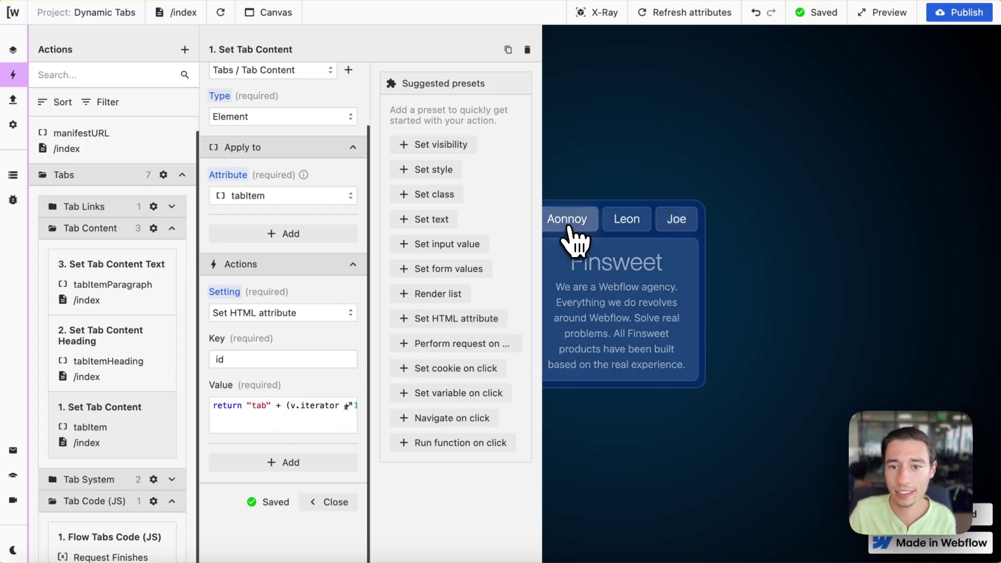
left_click(321, 425)
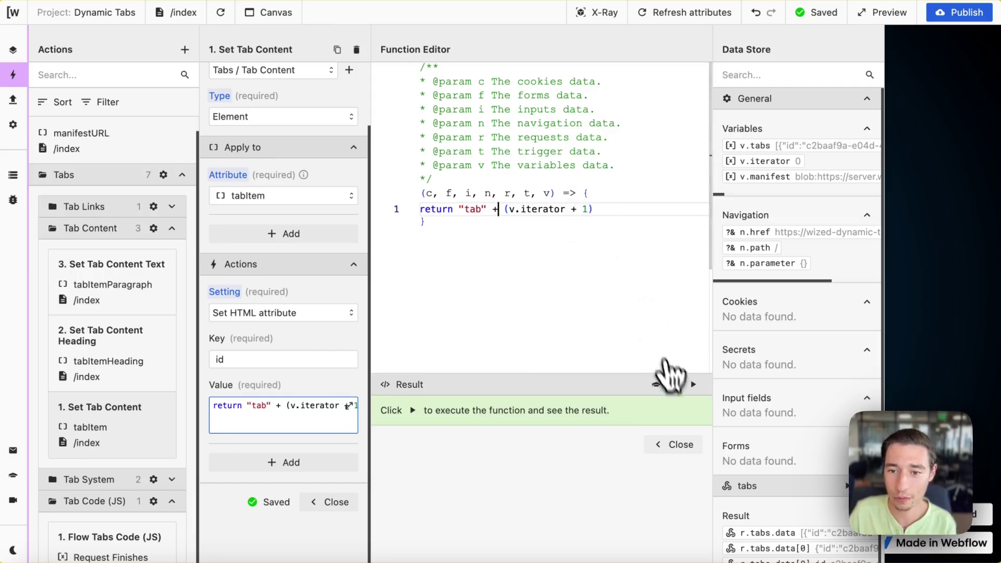
Run the id function to confirm it returns tab1, then preview the Leon, Joe and Aonnoy tabs.
left_click(693, 384)
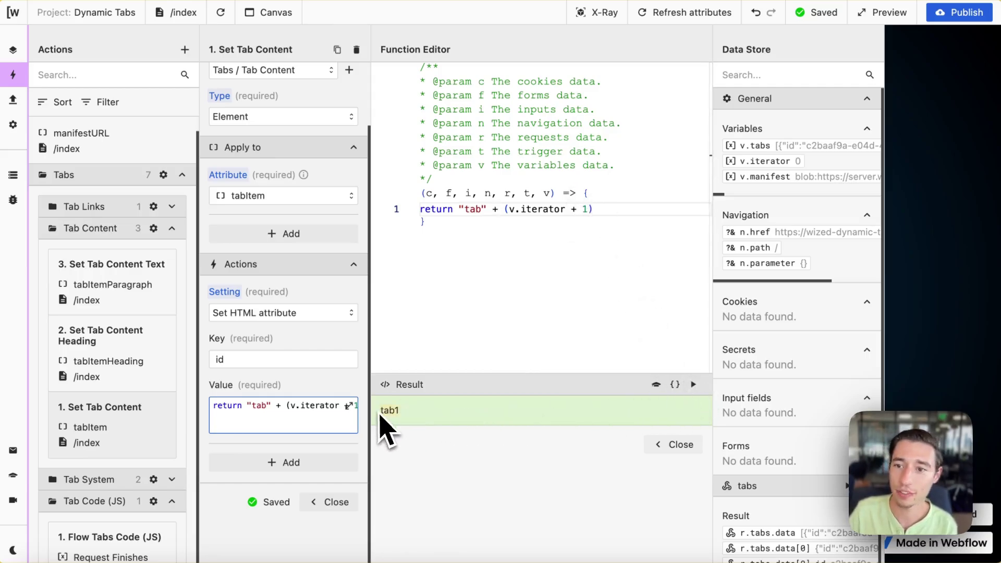
left_click(673, 444)
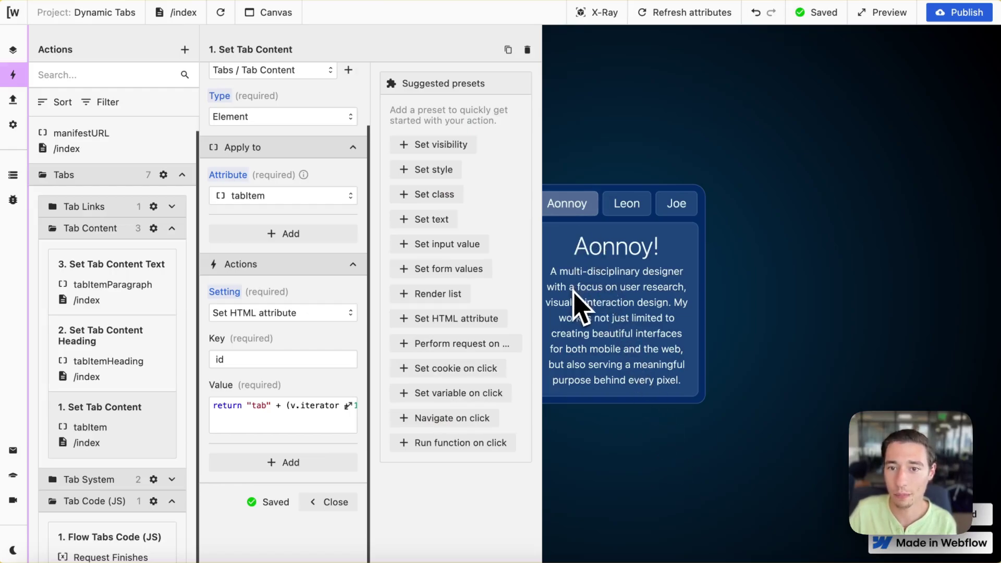
left_click(625, 209)
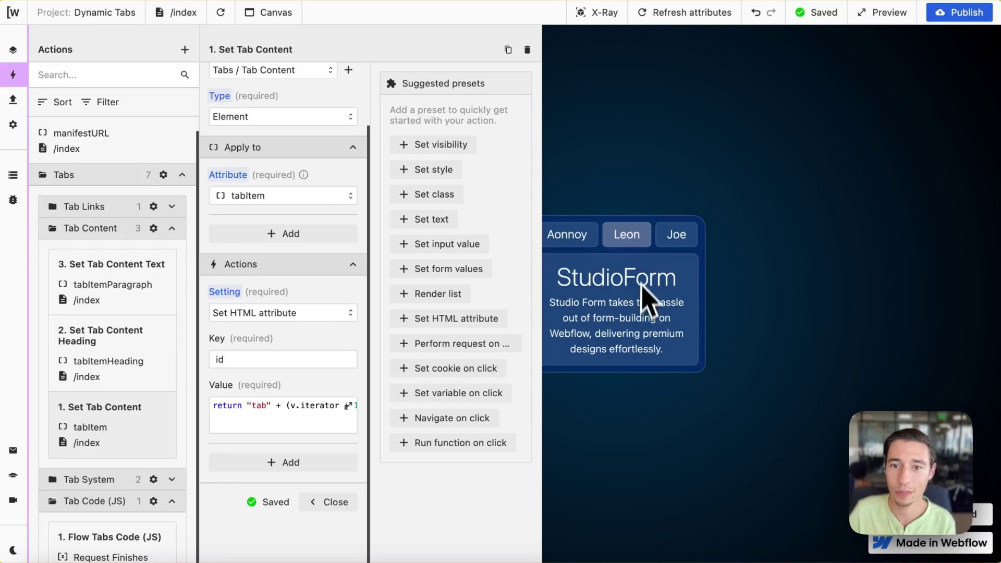
left_click(678, 239)
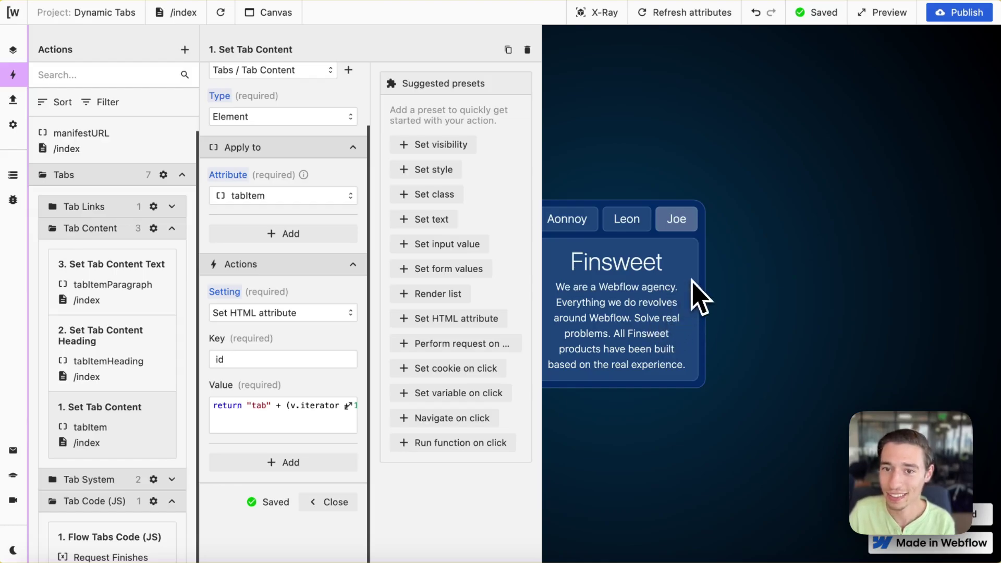
left_click(576, 219)
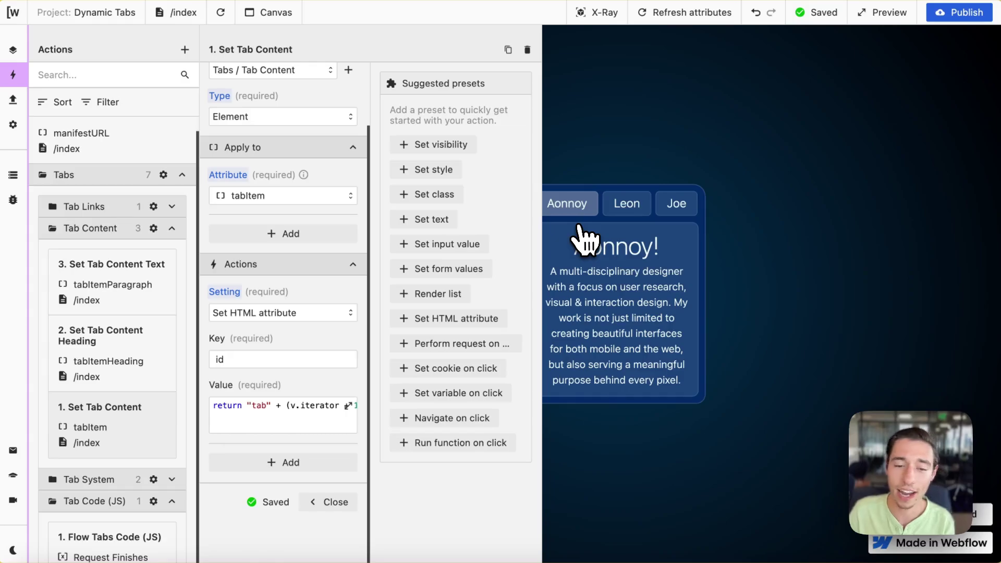
Rerun the id function for tab1 again, then close the Set Tab Content settings.
left_click(348, 406)
left_click(692, 384)
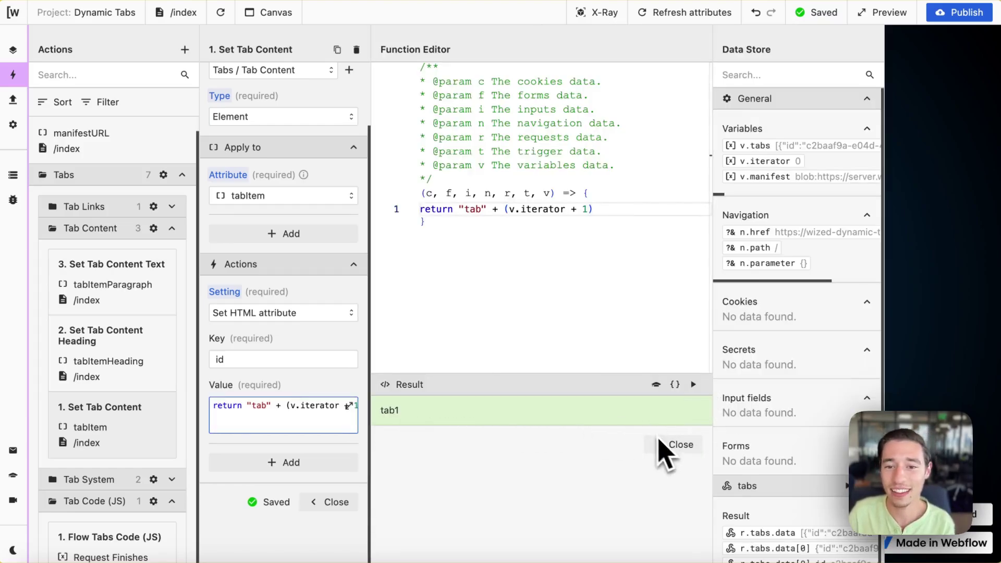
left_click(673, 445)
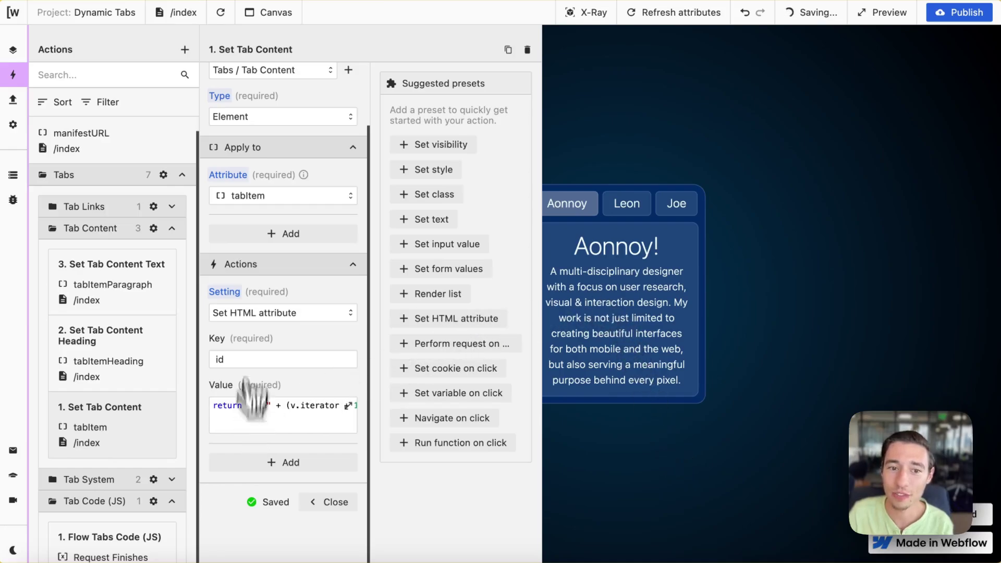
key("Escape")
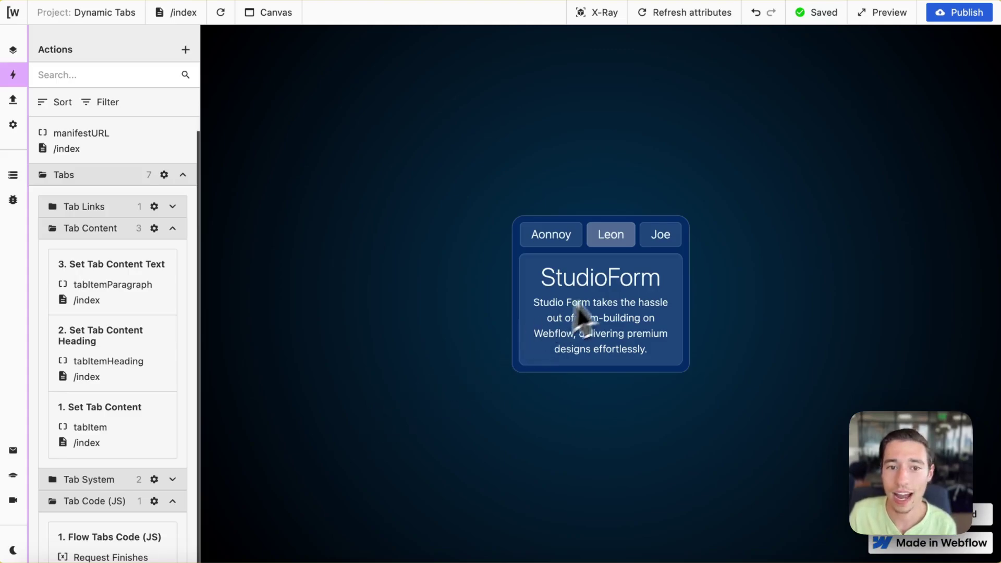
right_click(672, 281)
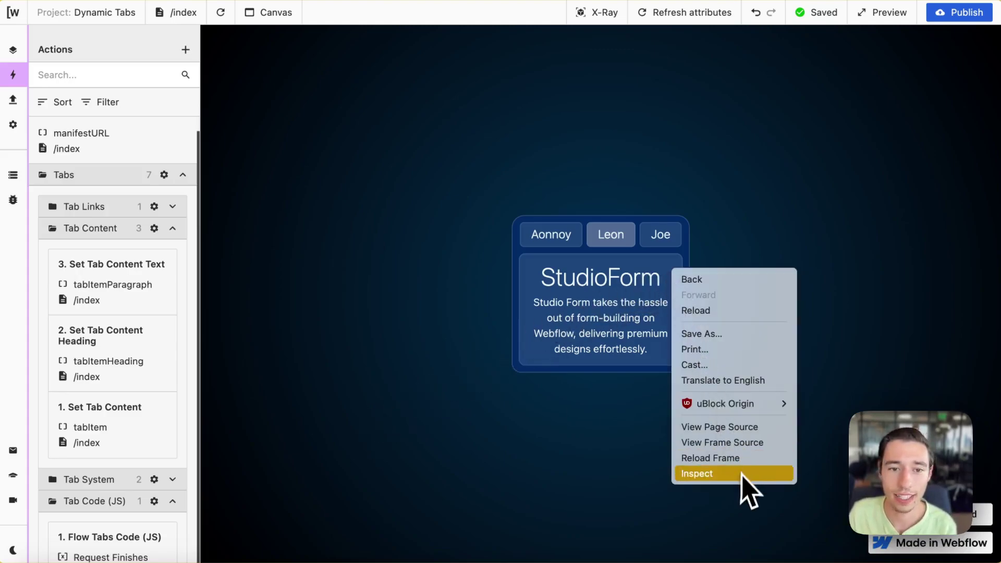
left_click(697, 473)
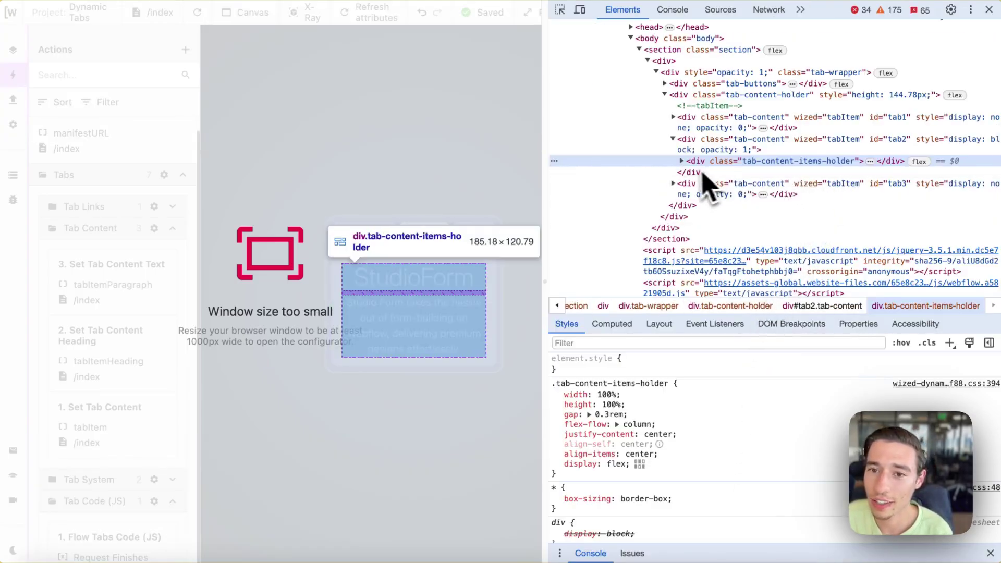
left_click(680, 161)
scroll(782, 187, "down", 1)
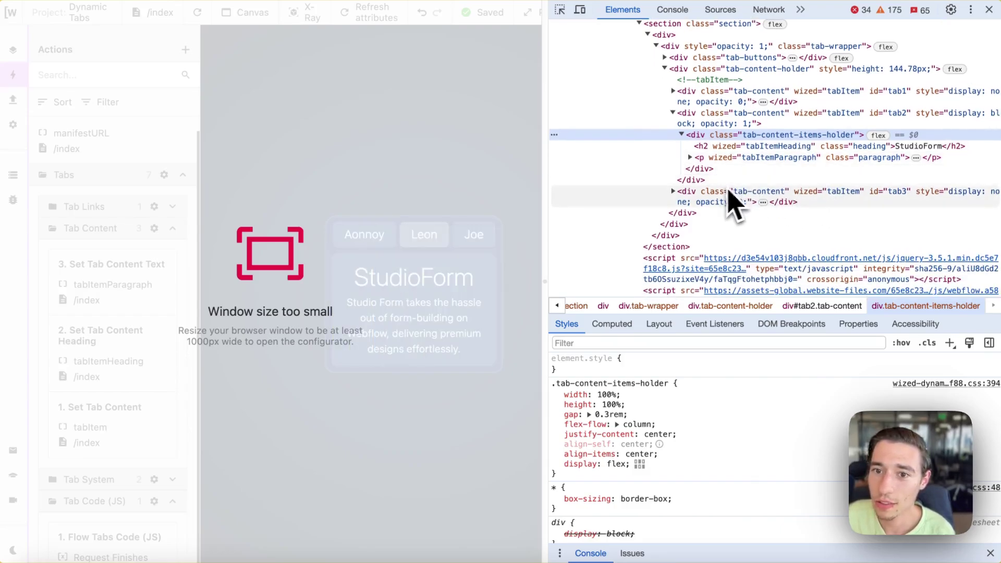
left_click(675, 197)
left_click(689, 158)
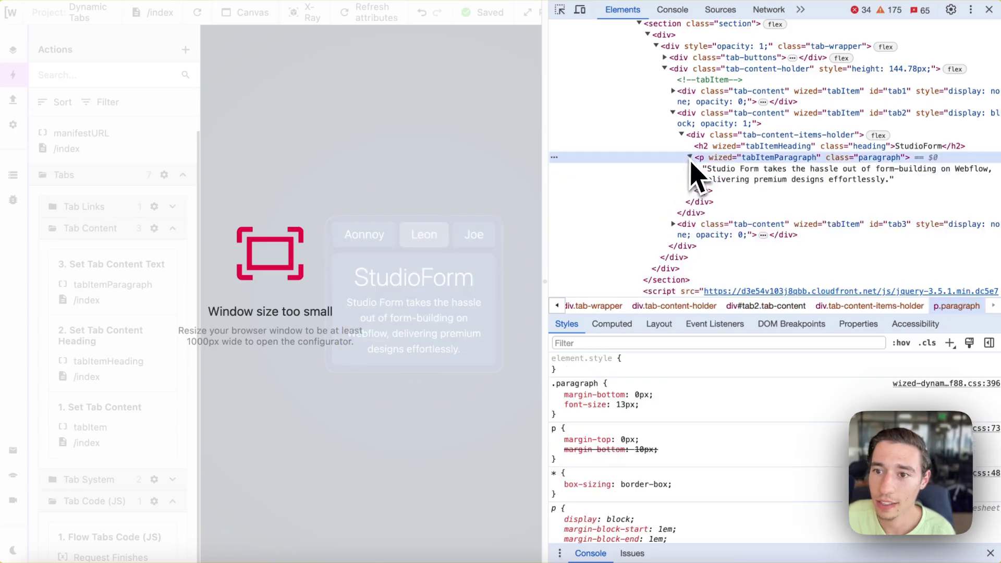
left_click(690, 158)
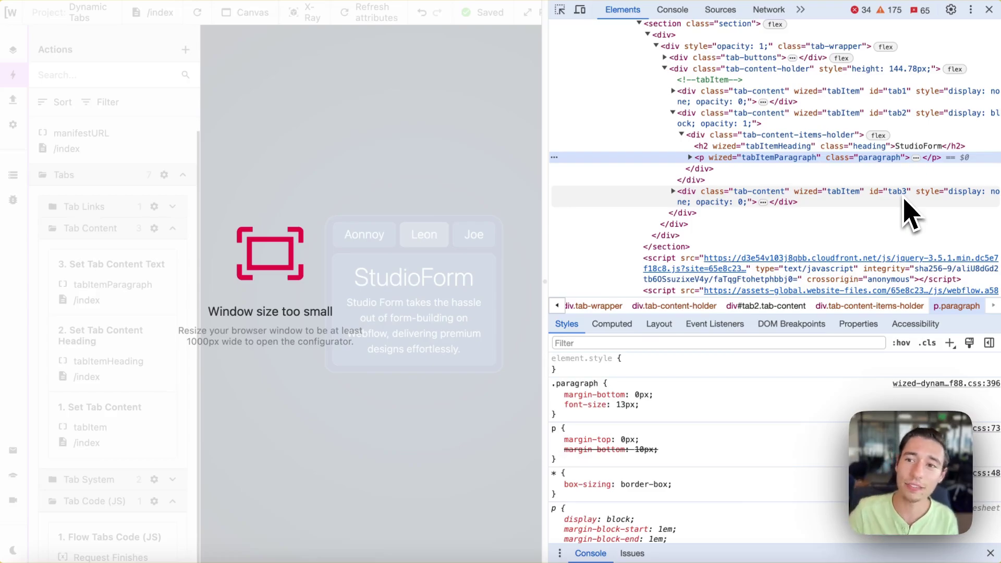
left_click(989, 9)
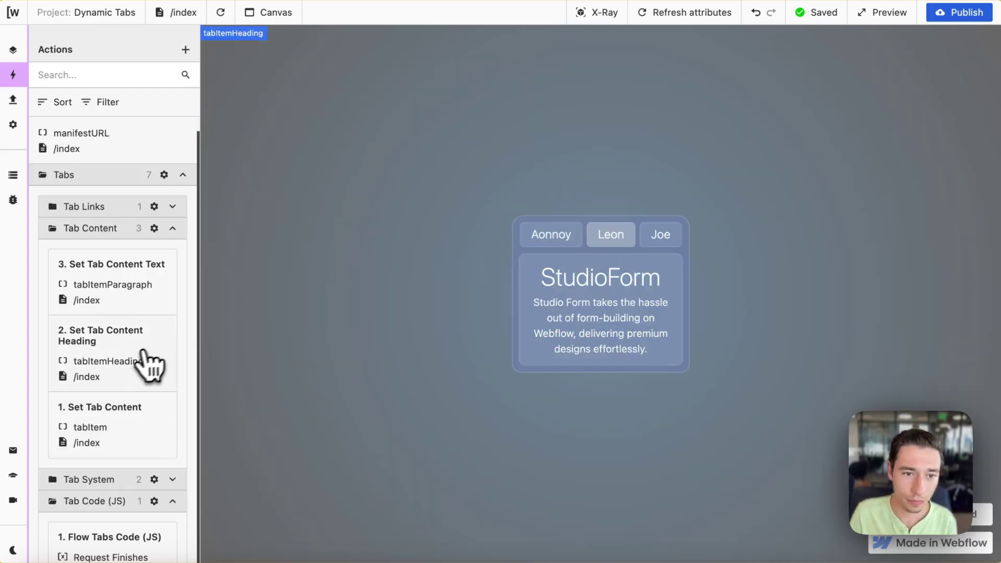
Inspect 2. Set Tab Content Heading's code returning the v.tabs .heading property.
left_click(136, 362)
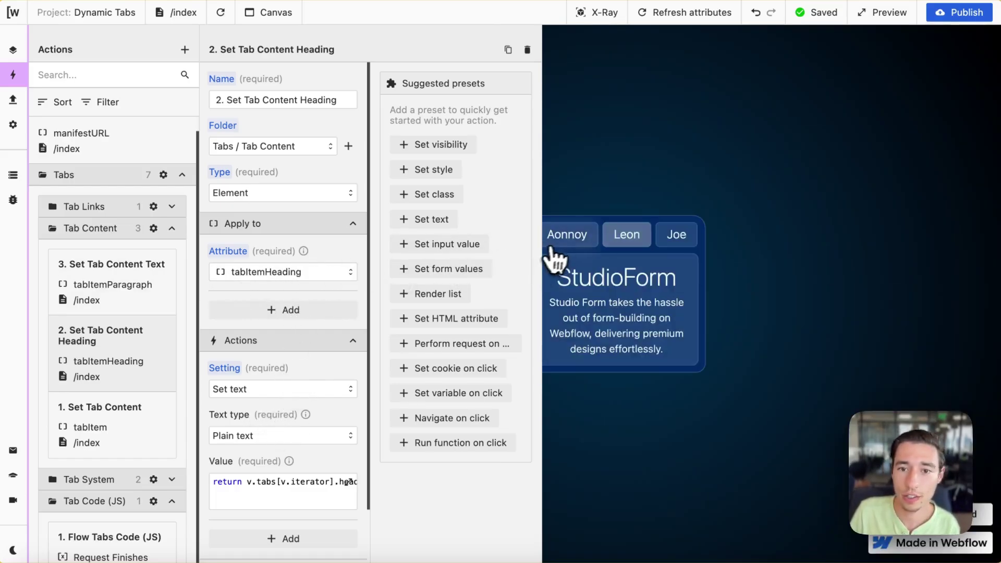
left_click(552, 240)
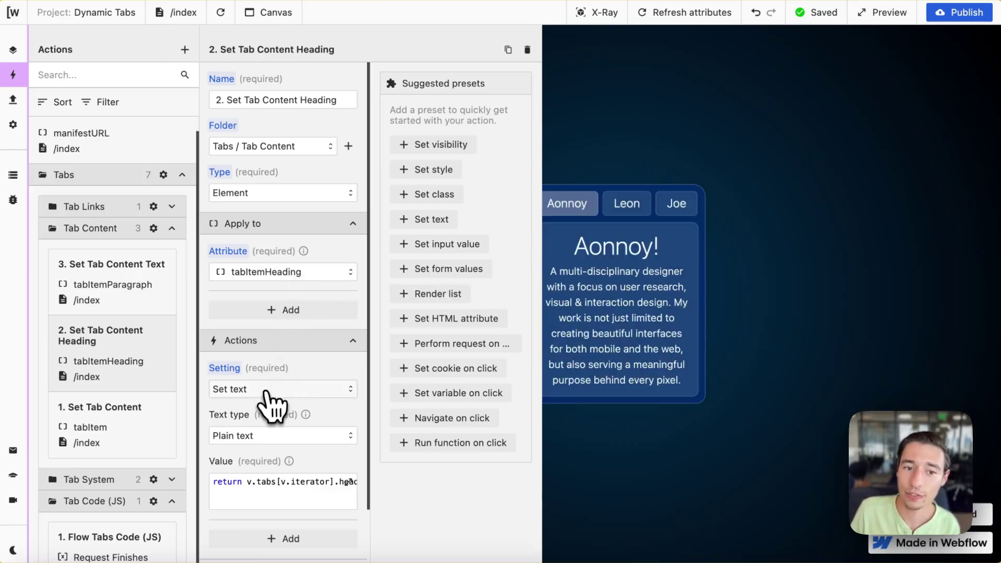
left_click(260, 487)
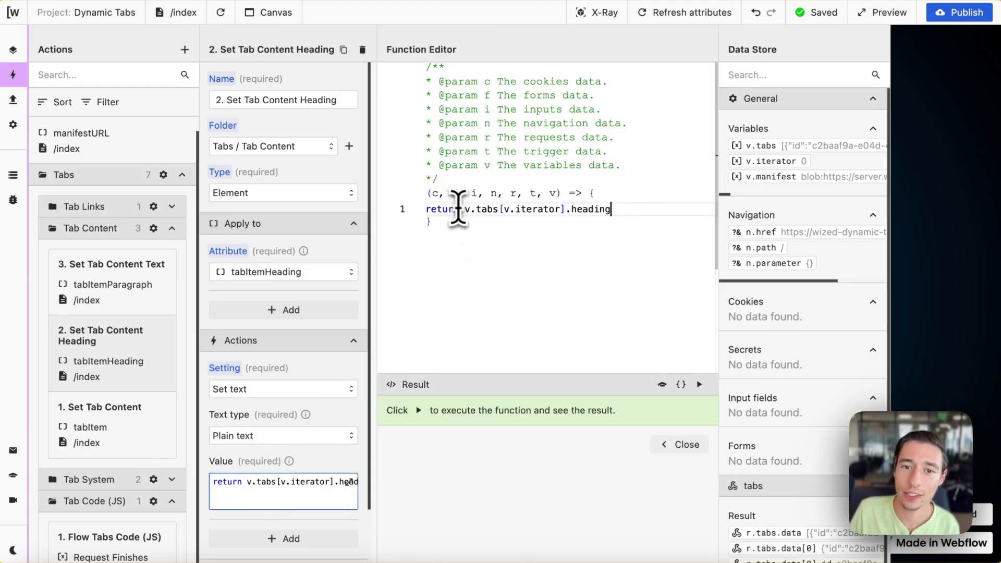
left_click_drag(458, 208, 505, 212)
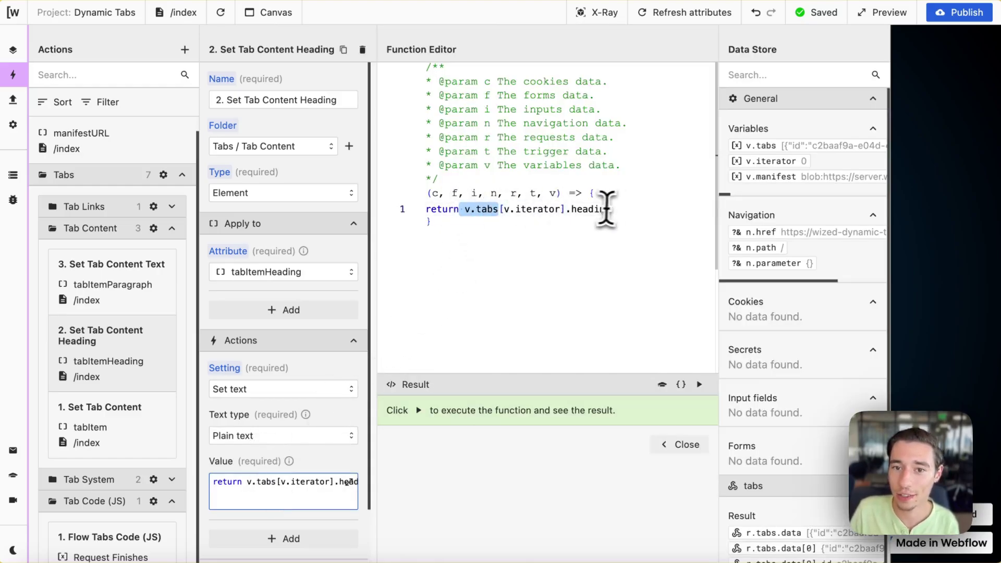
left_click_drag(567, 209, 629, 213)
left_click(680, 444)
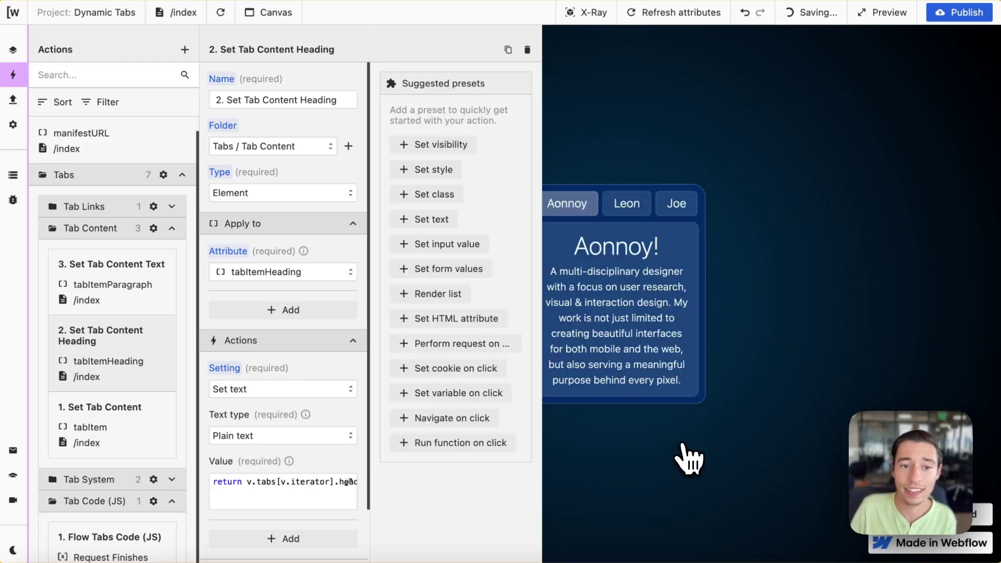
Inspect 3. Set Tab Content Text's code returning v.tabs[v.iterator].paragraph.
left_click(131, 286)
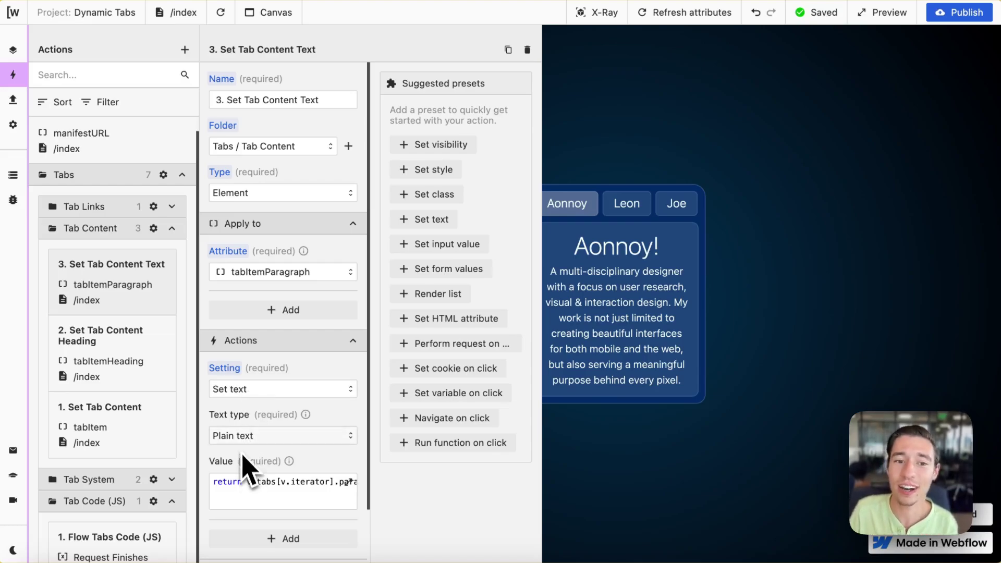
left_click(252, 492)
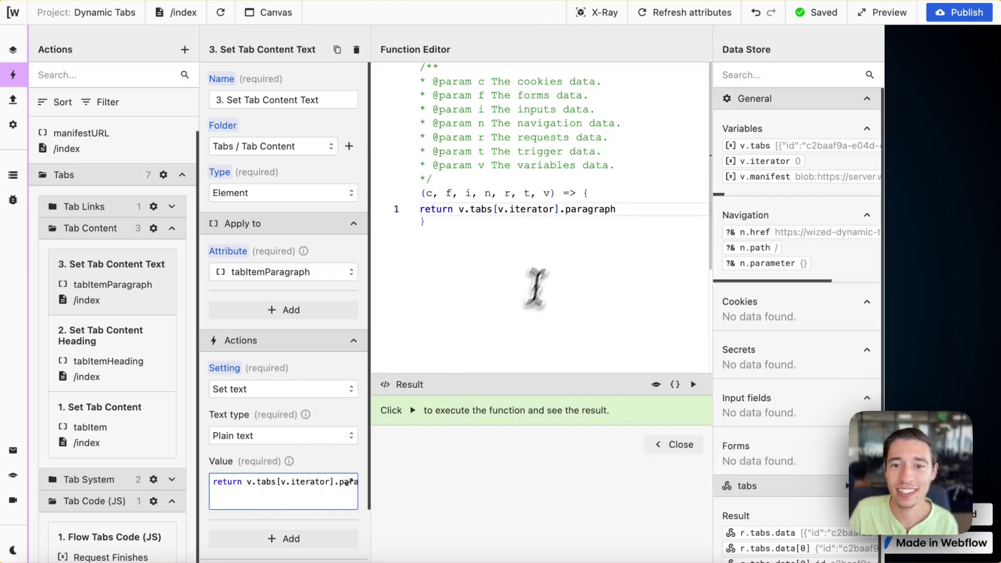
left_click_drag(459, 209, 633, 208)
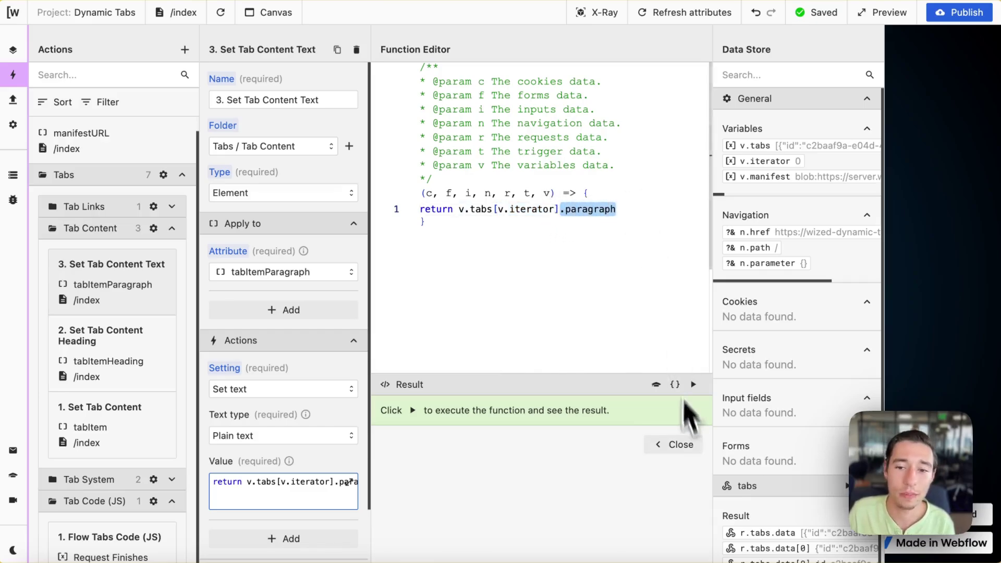
left_click(683, 450)
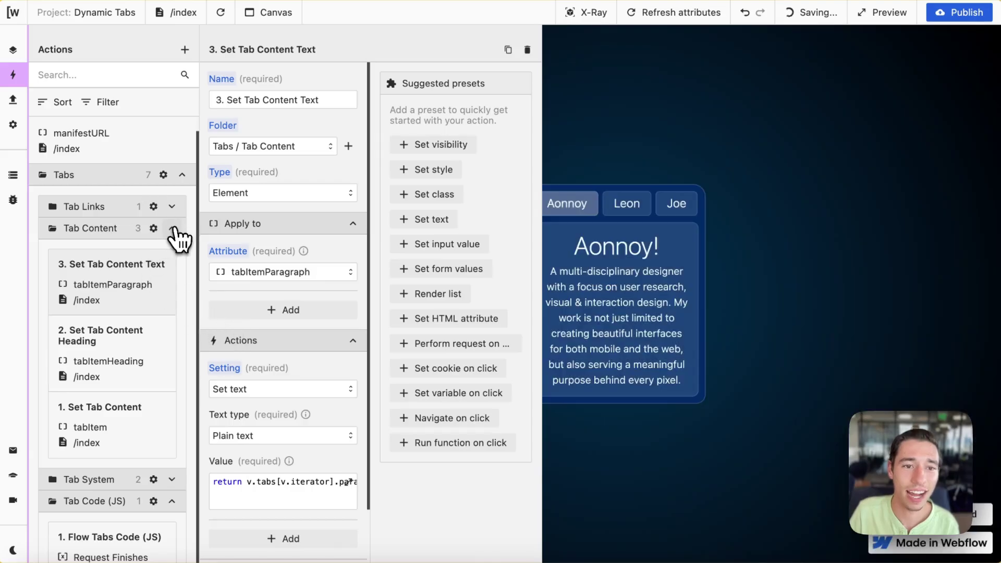
Open 1. Set Tab Link from Tab Links and inspect its text code returning the .button property.
left_click(171, 228)
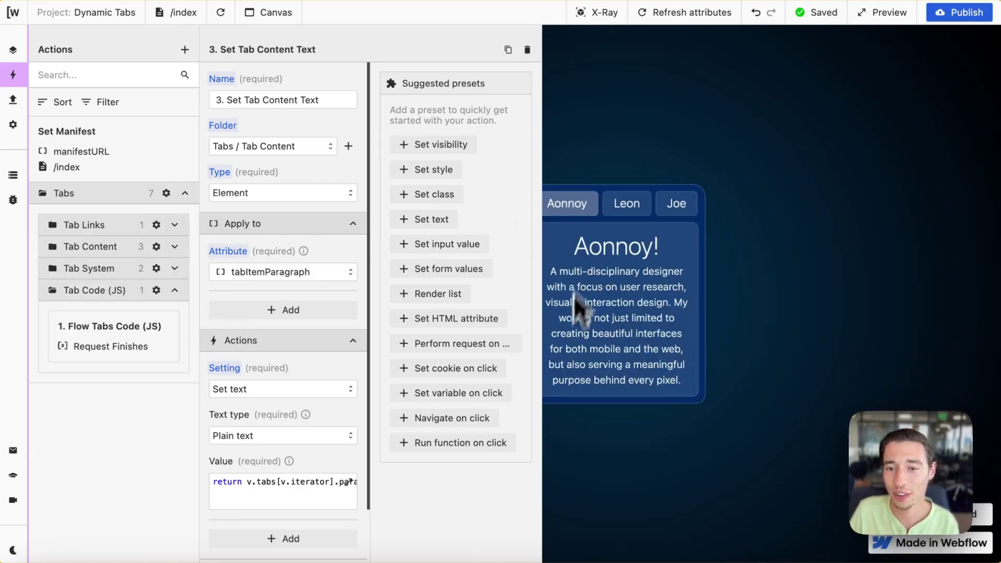
left_click(175, 225)
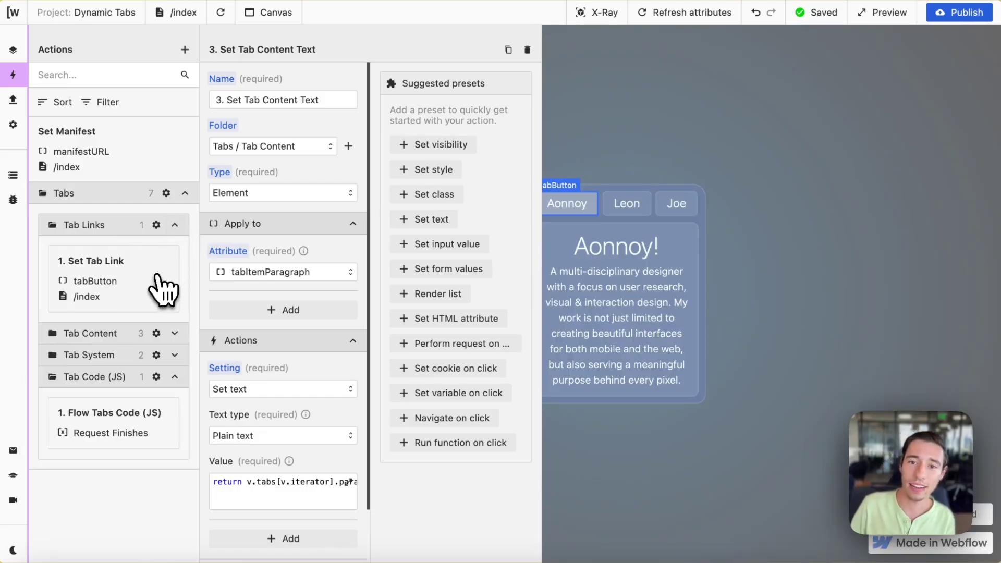
left_click(157, 286)
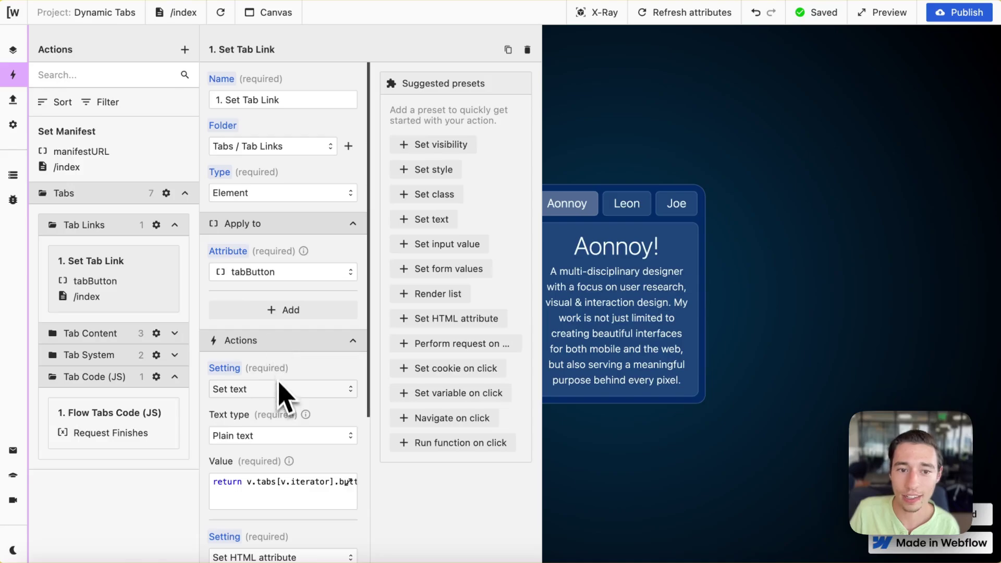
left_click(268, 480)
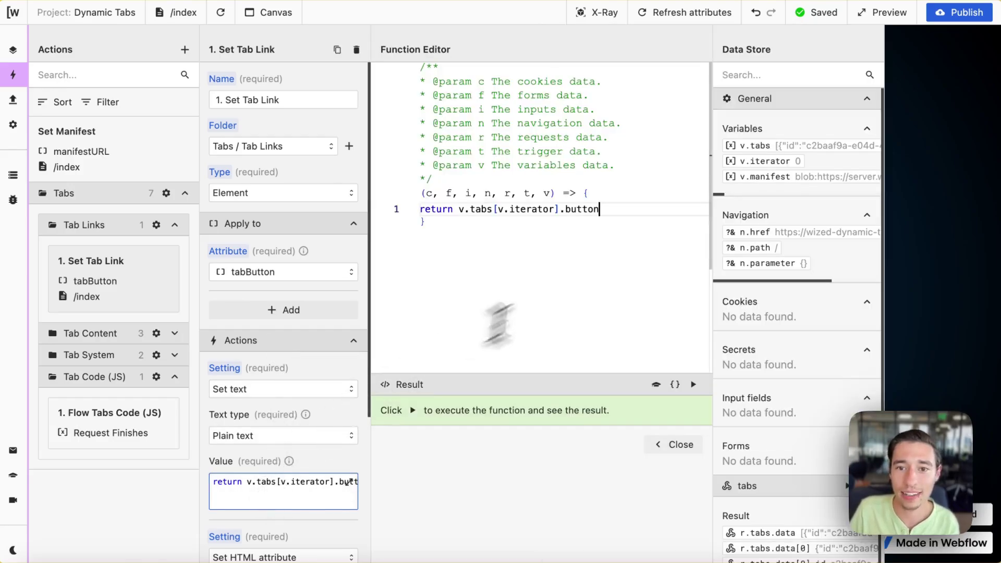
left_click_drag(599, 209, 562, 209)
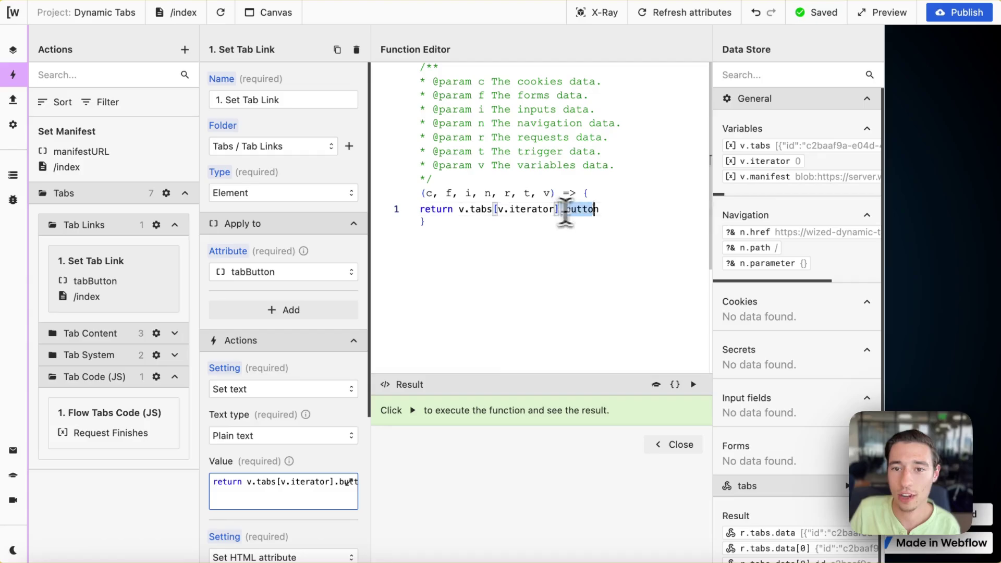
left_click(693, 384)
left_click(683, 446)
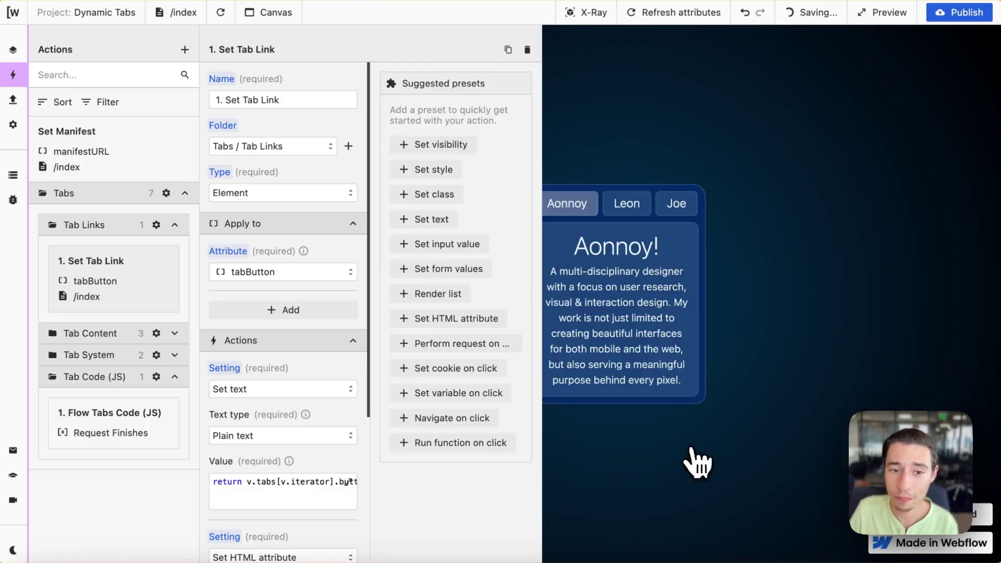
scroll(294, 435, "down", 2)
scroll(302, 445, "down", 3)
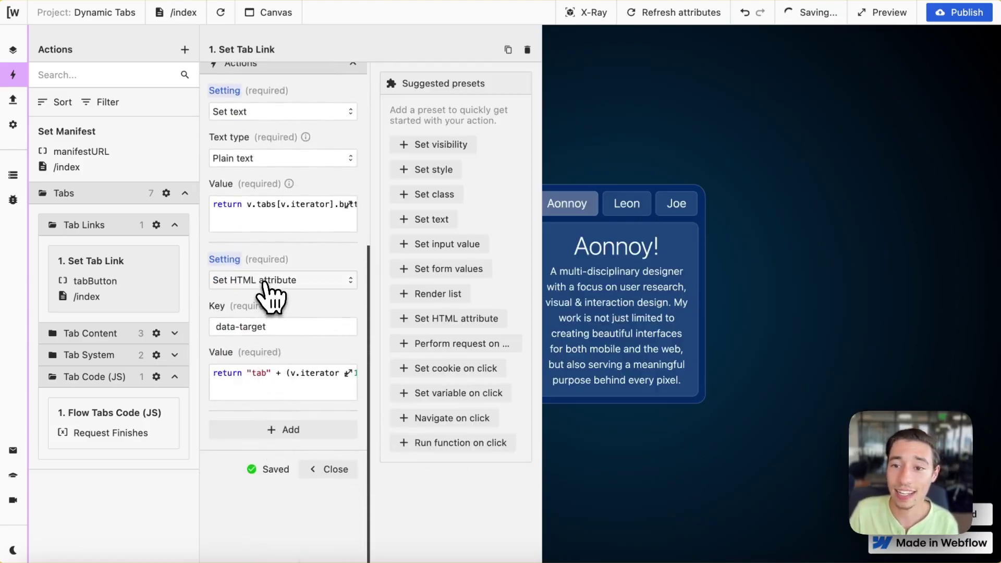
Run the data-target code ("tab" plus v.iterator) to get tab1, then close the Set Tab Link action.
triple_click(271, 327)
left_click(270, 371)
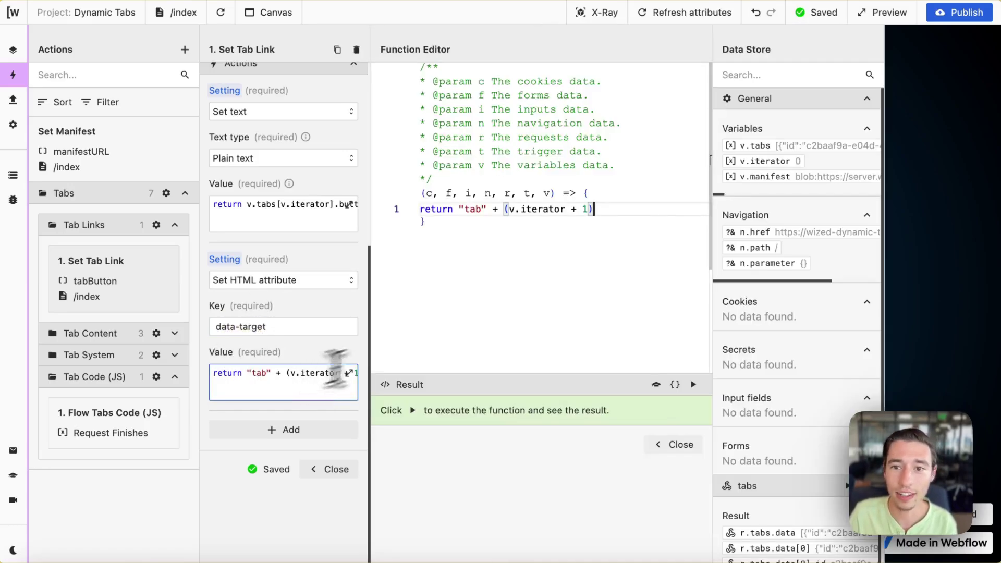
double_click(473, 209)
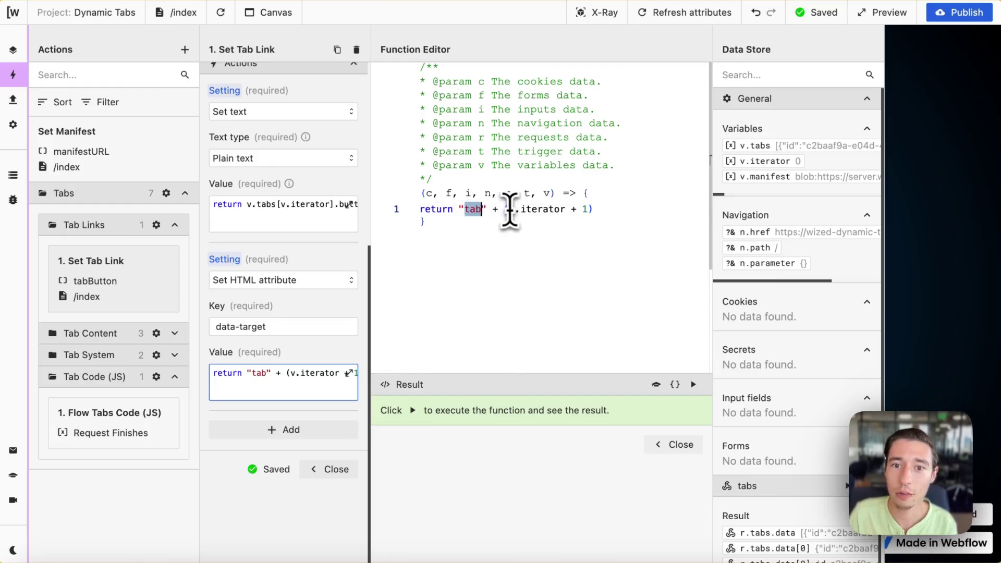
left_click_drag(510, 209, 559, 210)
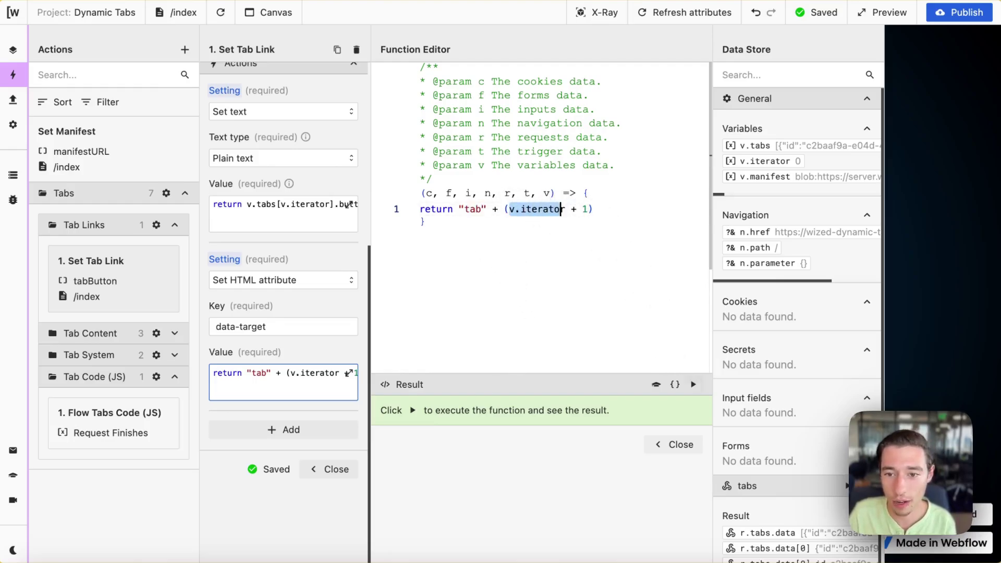
left_click(693, 384)
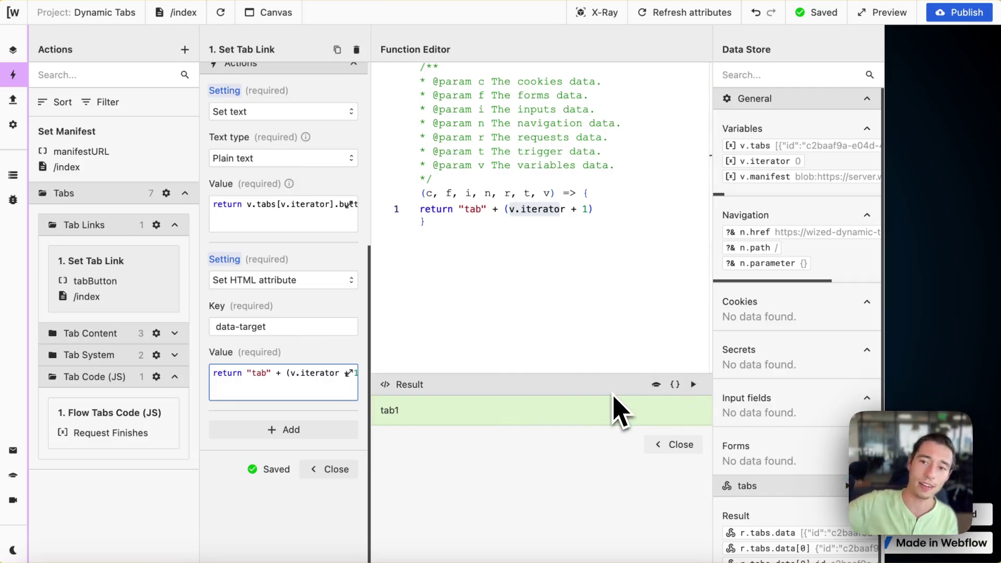
left_click(678, 444)
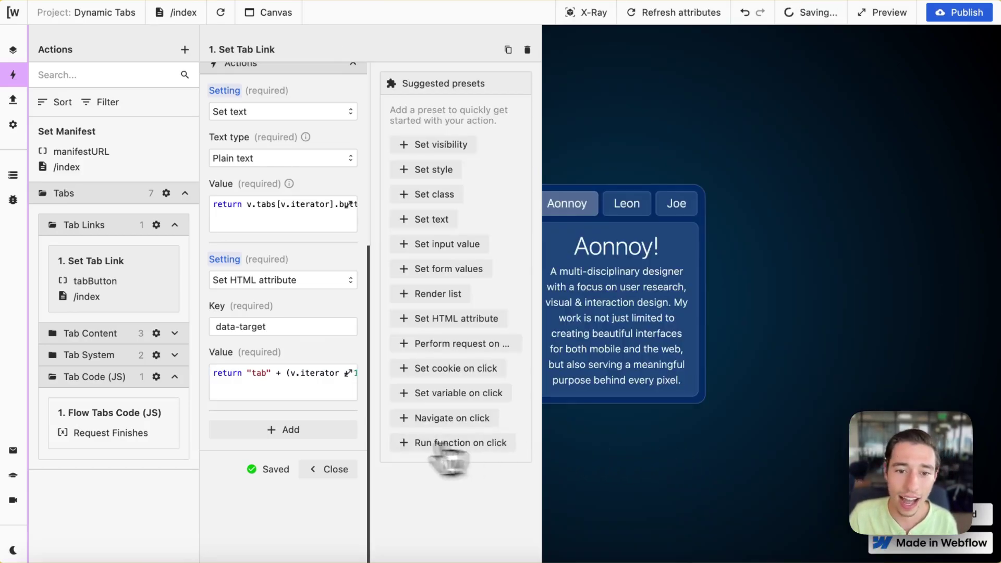
left_click(333, 469)
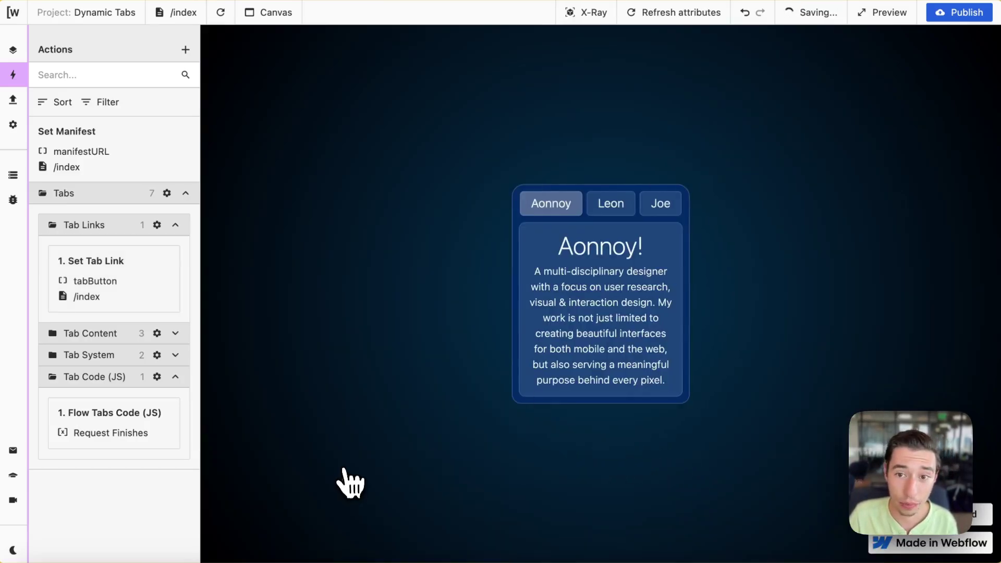
right_click(582, 207)
left_click(732, 234)
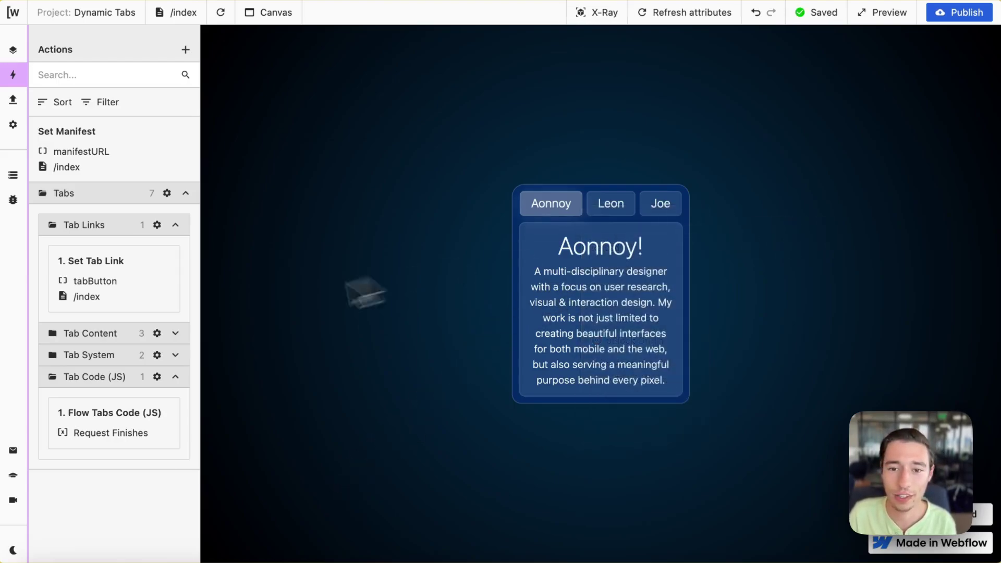
right_click(585, 202)
left_click(620, 409)
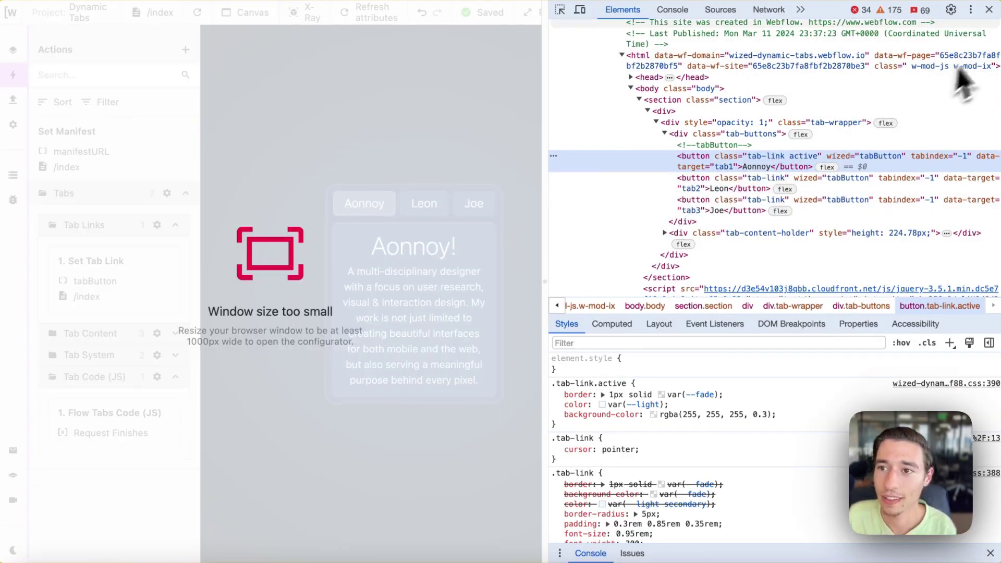
left_click(988, 10)
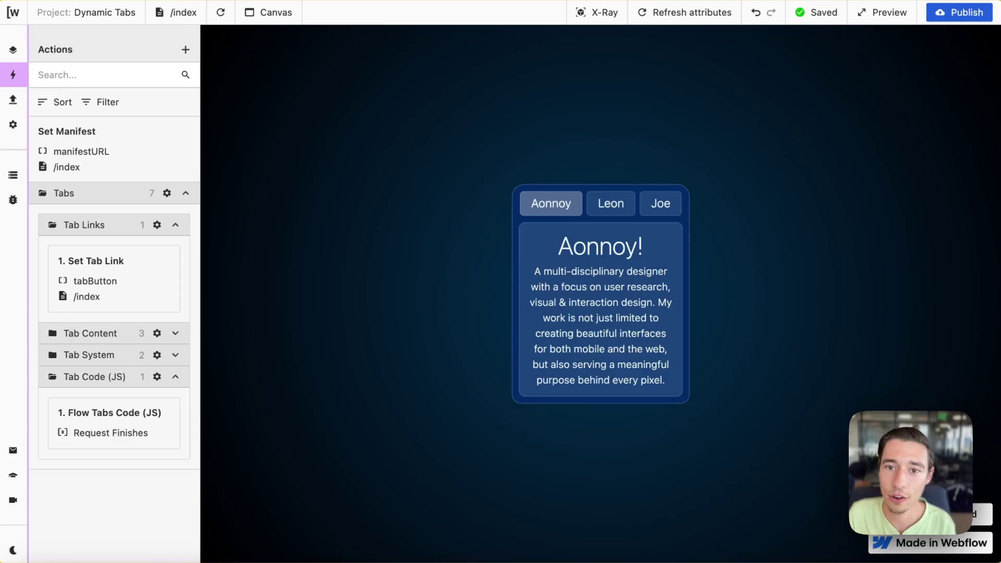
right_click(630, 204)
left_click(672, 403)
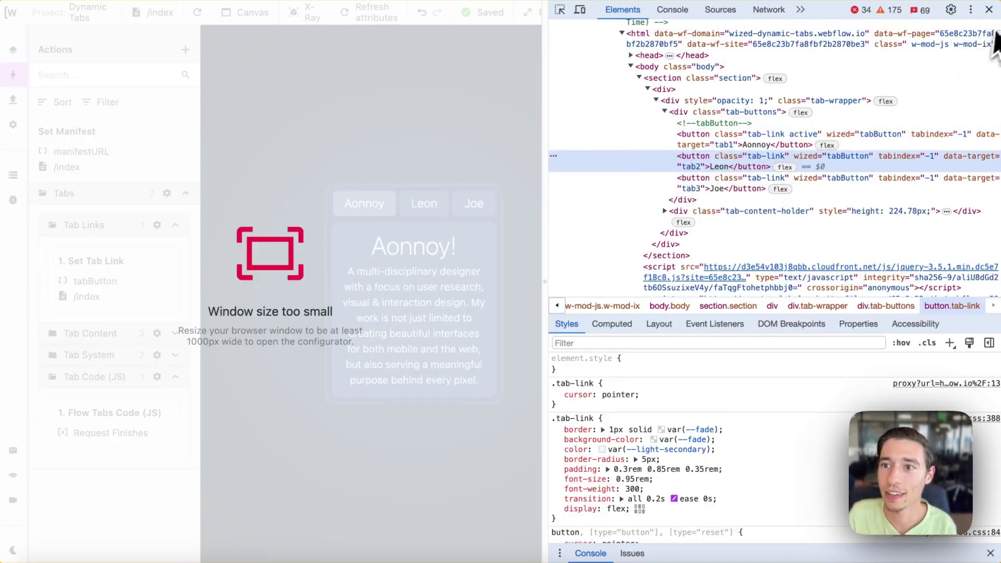
left_click(989, 9)
right_click(672, 203)
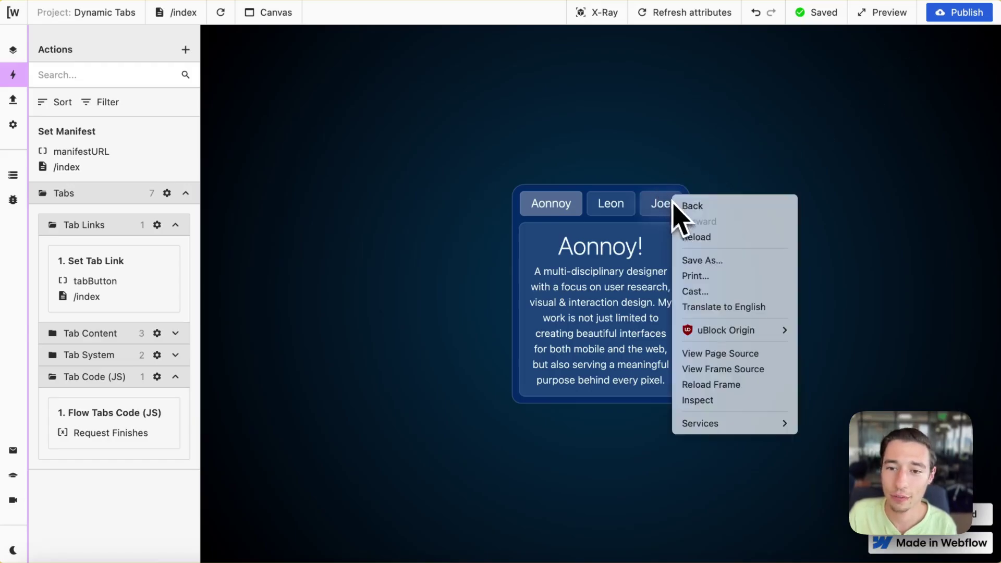
left_click(701, 400)
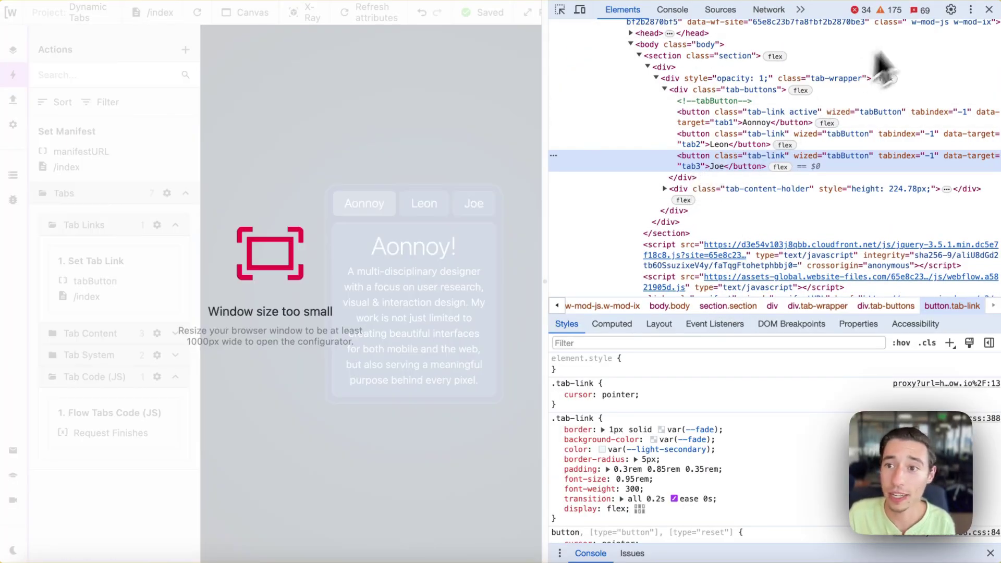
left_click(990, 11)
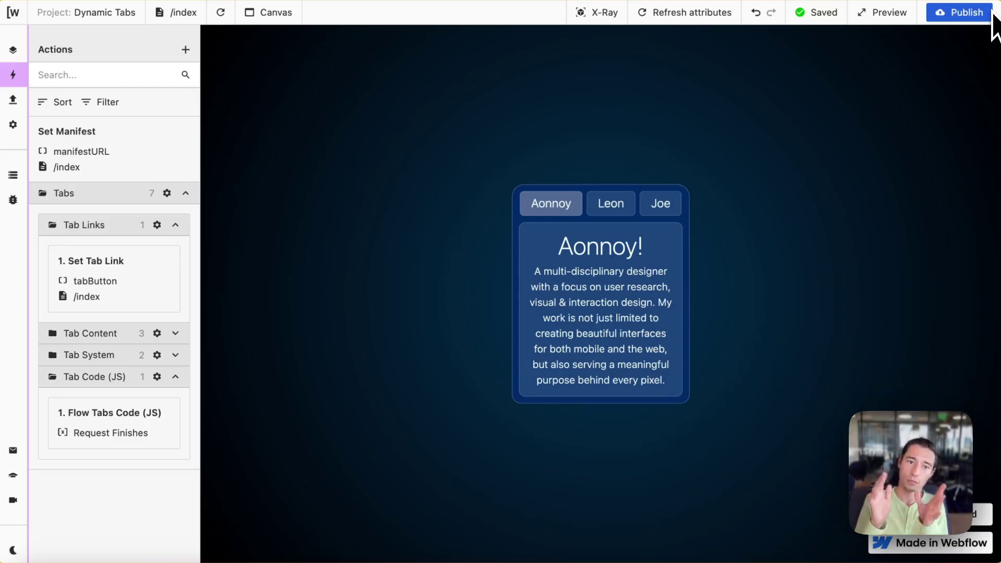
Open the 1. Flow Tabs Code (JS) action and review its tab-switching JavaScript.
left_click(176, 225)
left_click(174, 331)
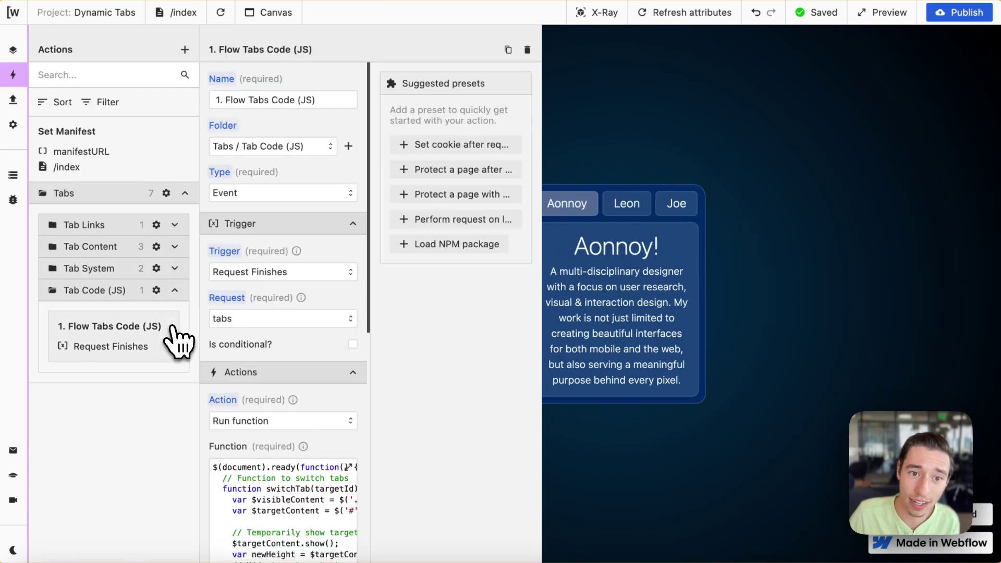
left_click(261, 502)
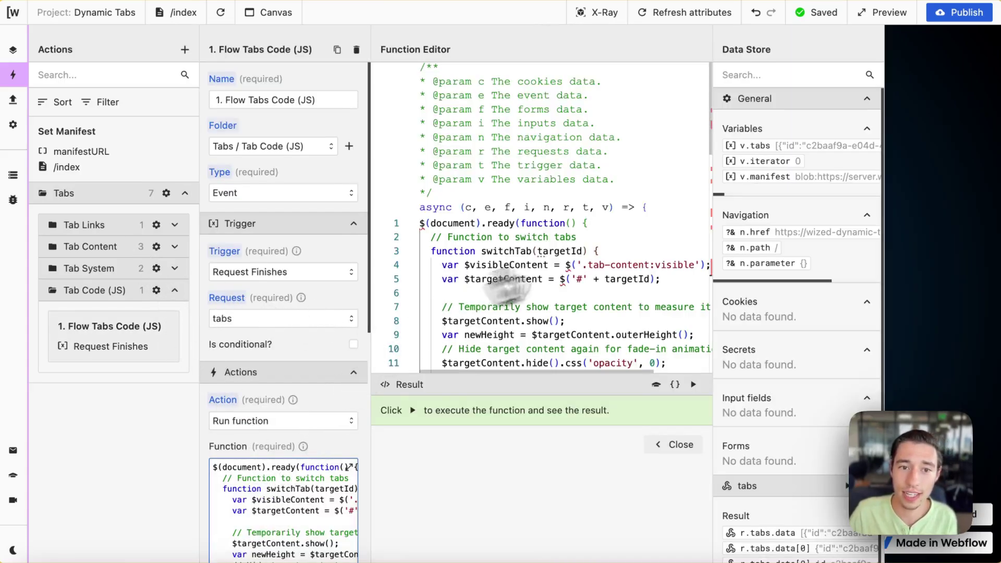
left_click(674, 443)
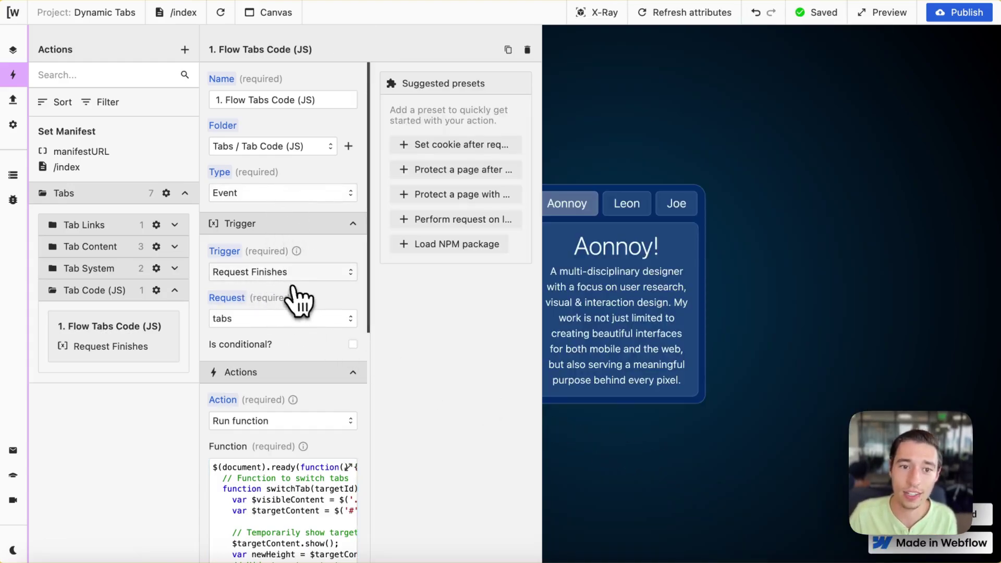
Set the action's trigger to Request Finishes on the tabs request.
left_click(286, 276)
left_click(288, 338)
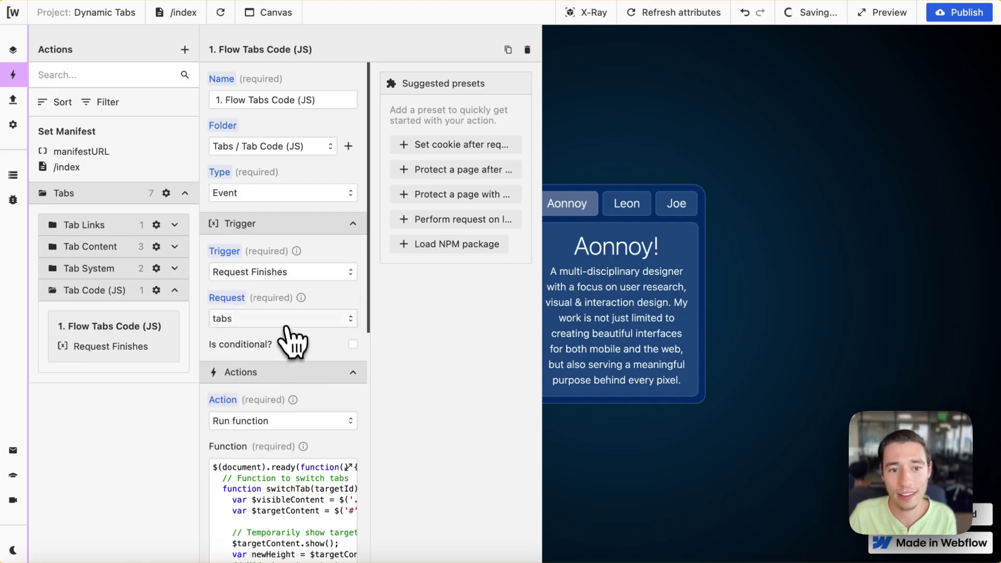
left_click(284, 319)
left_click(279, 342)
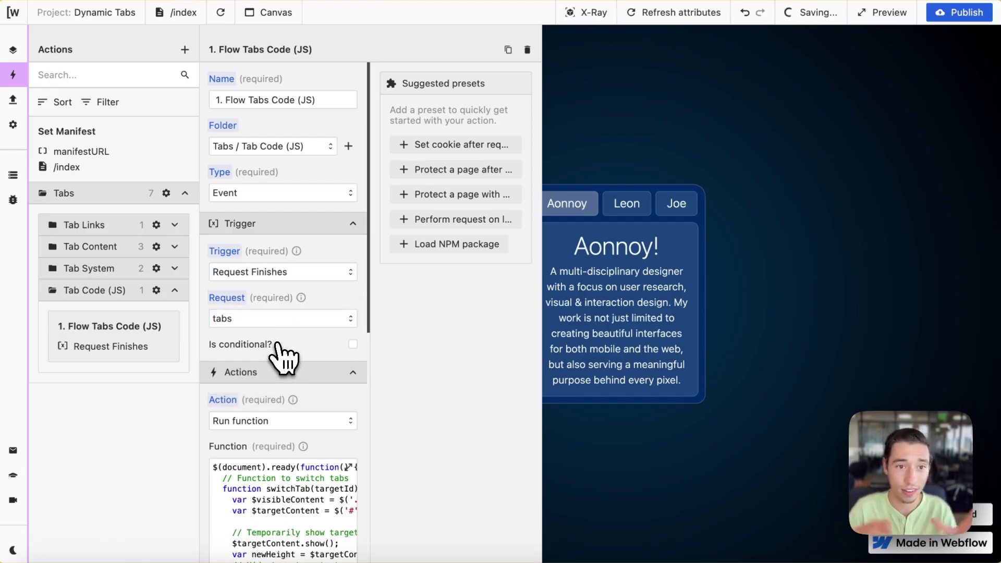